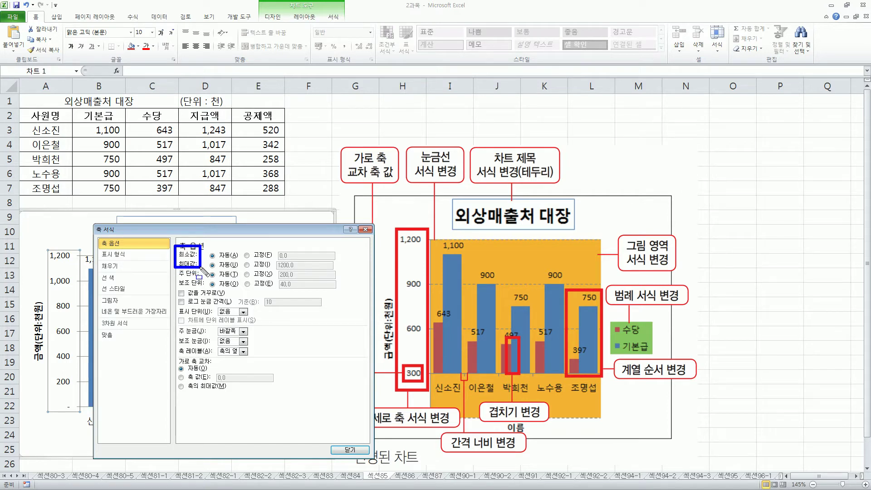
{"action": "left_click_drag", "start_coordinate": [201, 269], "coordinate": [203, 278]}
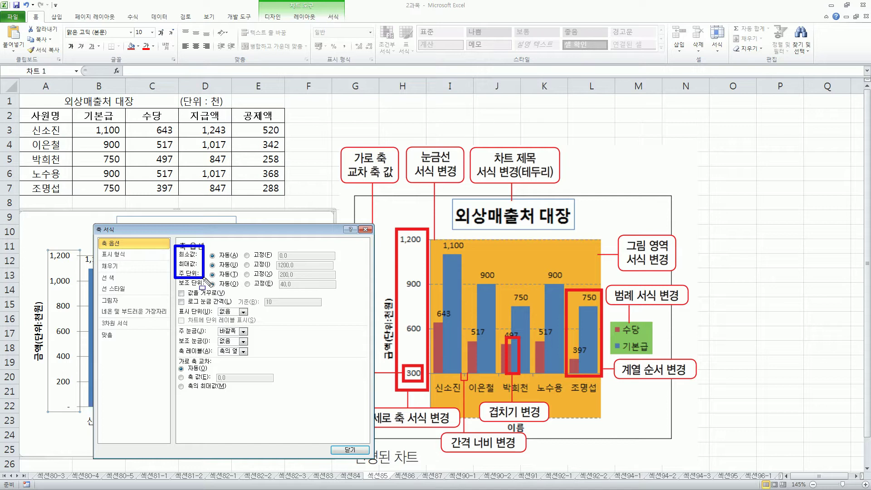
{"action": "left_click_drag", "start_coordinate": [204, 278], "coordinate": [208, 288]}
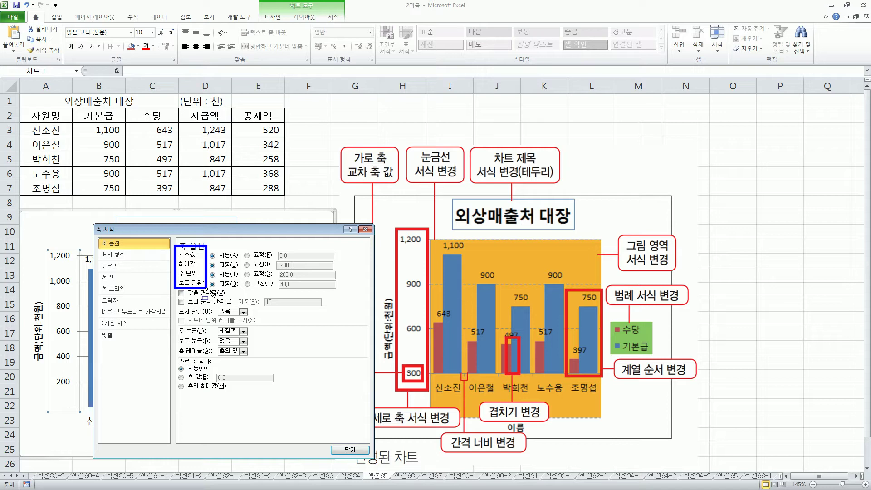
{"action": "left_click_drag", "start_coordinate": [174, 355], "coordinate": [215, 366]}
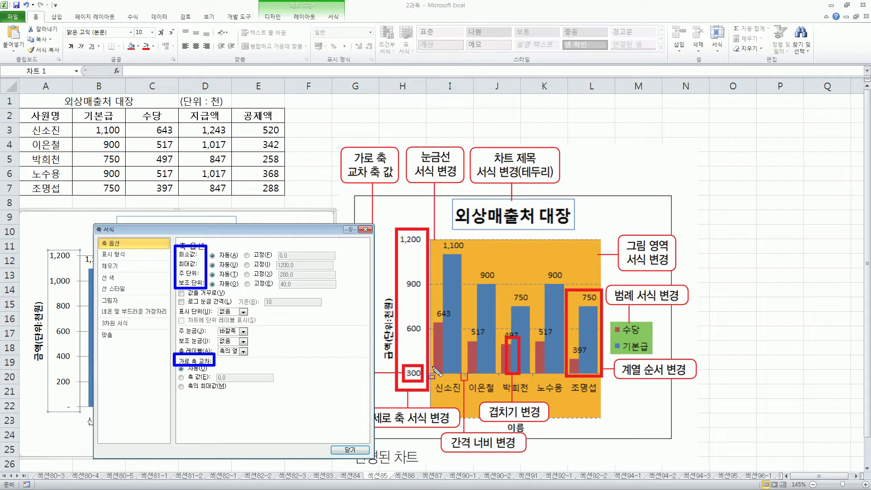
{"action": "left_click_drag", "start_coordinate": [424, 367], "coordinate": [438, 377]}
{"action": "left_click_drag", "start_coordinate": [176, 372], "coordinate": [277, 383]}
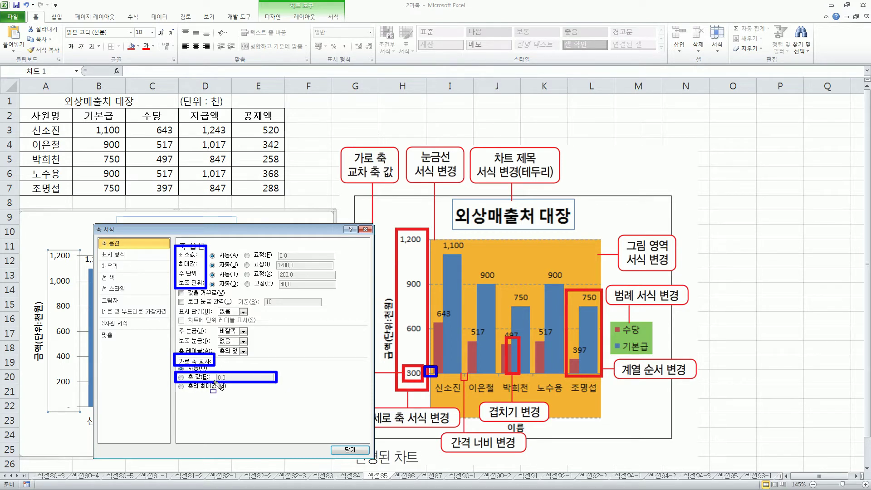
{"action": "left_click_drag", "start_coordinate": [402, 364], "coordinate": [424, 380]}
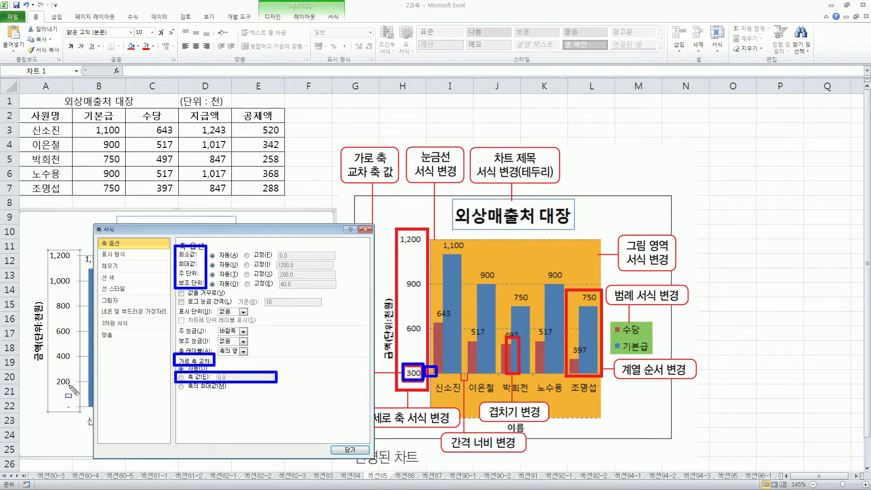
{"action": "mouse_move", "coordinate": [64, 382]}
{"action": "left_mouse_down"}
{"action": "mouse_move", "coordinate": [77, 382]}
{"action": "mouse_move", "coordinate": [76, 306]}
{"action": "left_mouse_up"}
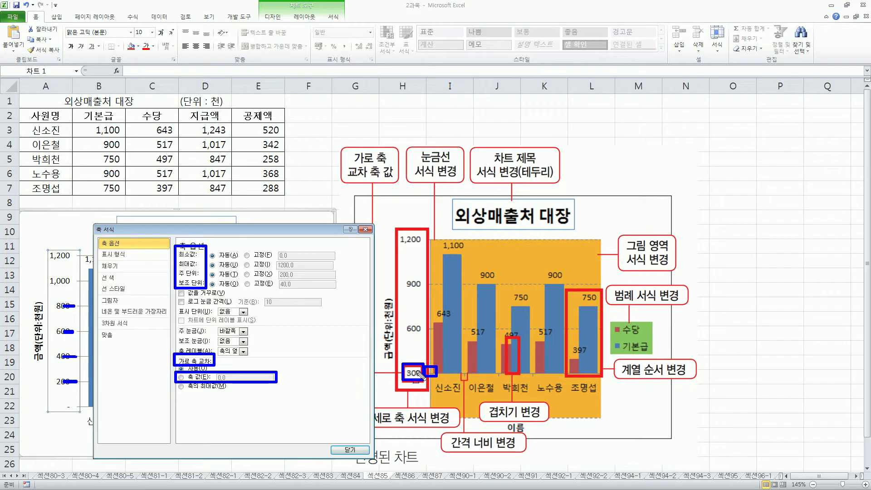
{"action": "left_click_drag", "start_coordinate": [175, 267], "coordinate": [304, 277]}
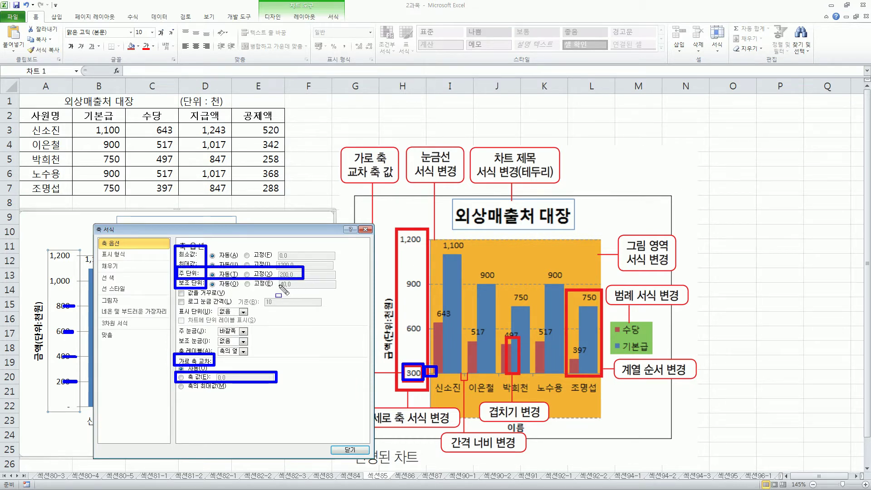
{"action": "key", "text": "Escape"}
Set the vertical axis's major unit to a fixed 300 and make the horizontal axis cross at axis value 300
{"action": "left_click", "coordinate": [253, 275]}
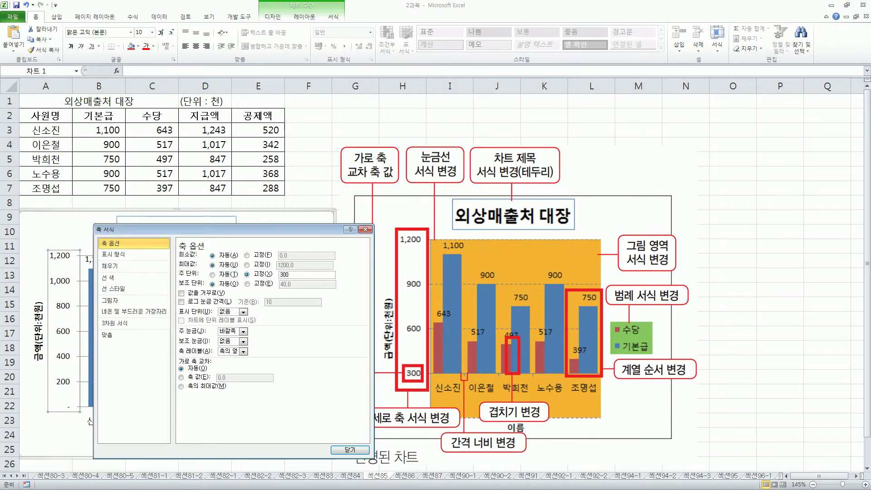
{"action": "left_click", "coordinate": [194, 378]}
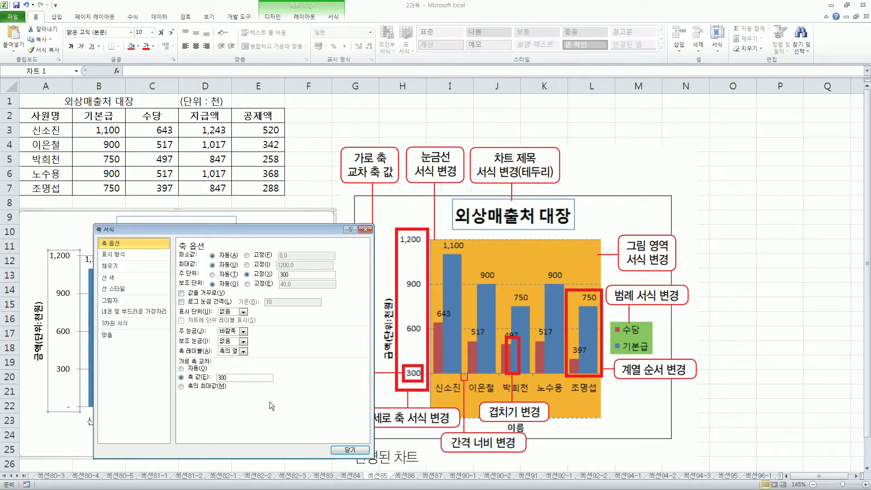
{"action": "left_click", "coordinate": [350, 451]}
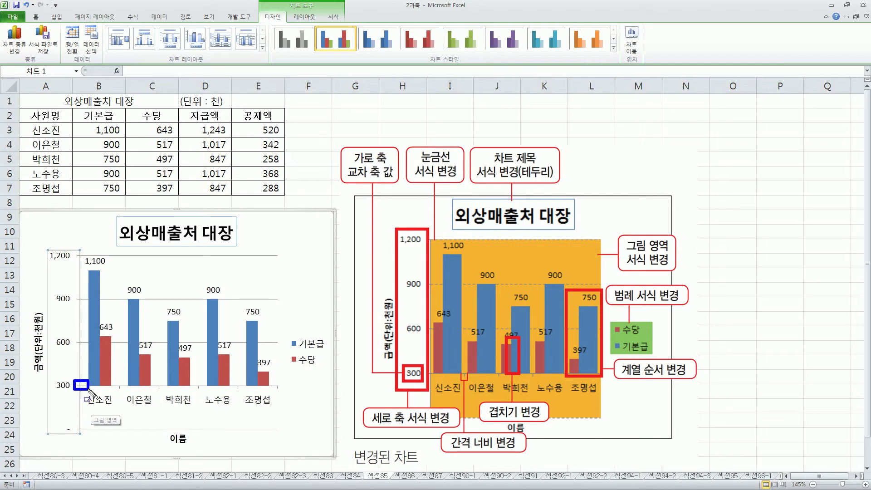
{"action": "left_click_drag", "start_coordinate": [56, 389], "coordinate": [71, 389]}
{"action": "mouse_move", "coordinate": [63, 424]}
{"action": "left_mouse_down"}
{"action": "mouse_move", "coordinate": [63, 438]}
{"action": "mouse_move", "coordinate": [82, 425]}
{"action": "mouse_move", "coordinate": [63, 424]}
{"action": "left_mouse_up"}
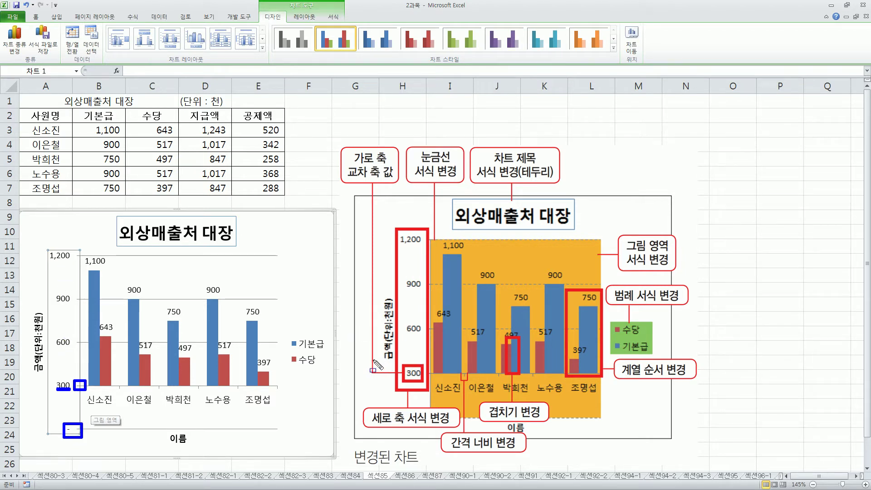
{"action": "left_click_drag", "start_coordinate": [403, 142], "coordinate": [465, 186]}
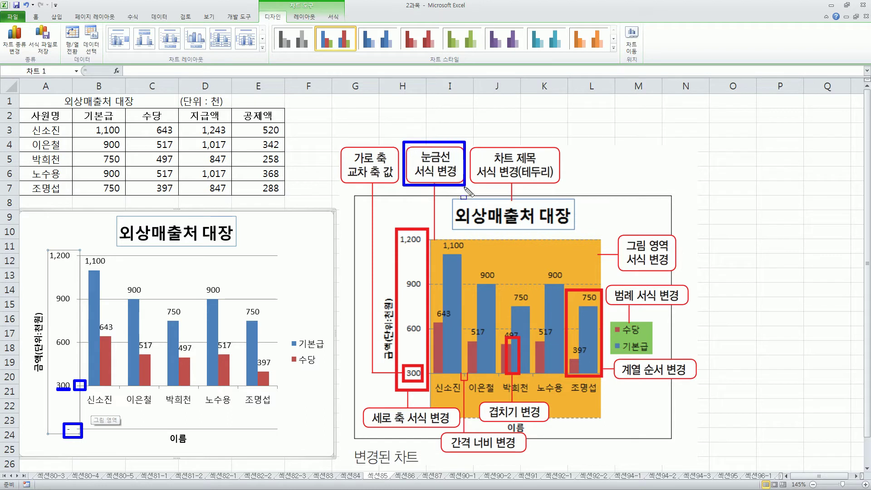
{"action": "mouse_move", "coordinate": [430, 288]}
{"action": "left_mouse_down"}
{"action": "mouse_move", "coordinate": [585, 289]}
{"action": "mouse_move", "coordinate": [604, 281]}
{"action": "left_mouse_up"}
{"action": "left_click_drag", "start_coordinate": [433, 233], "coordinate": [610, 246]}
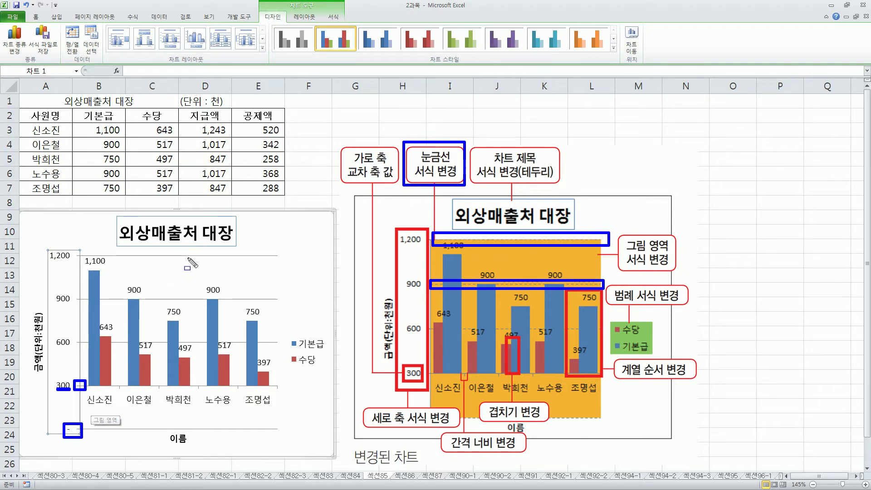
{"action": "key", "text": "Escape"}
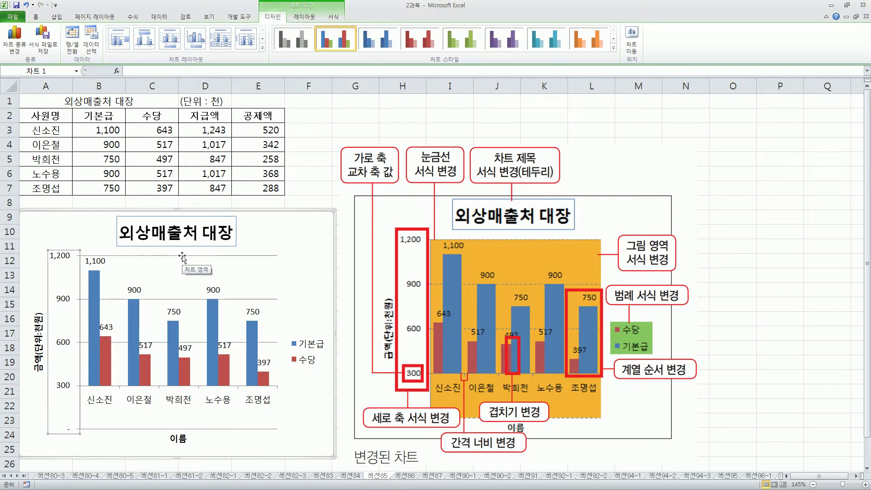
Format the vertical axis's major gridlines with a dashed line style
{"action": "left_click", "coordinate": [182, 256]}
{"action": "left_click", "coordinate": [177, 299]}
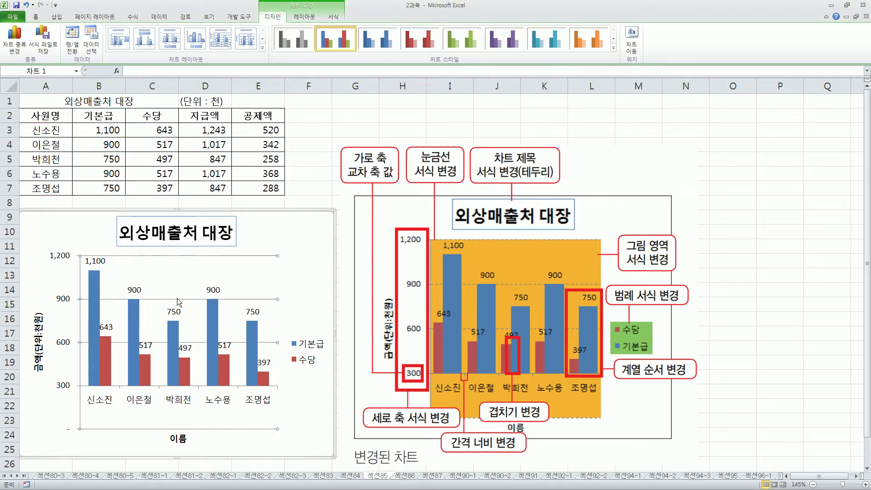
{"action": "right_click", "coordinate": [177, 298]}
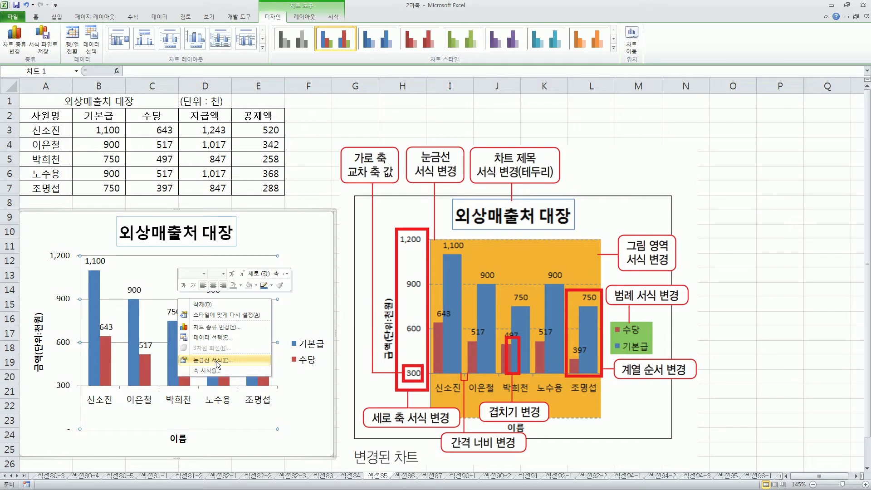
{"action": "left_click", "coordinate": [216, 361]}
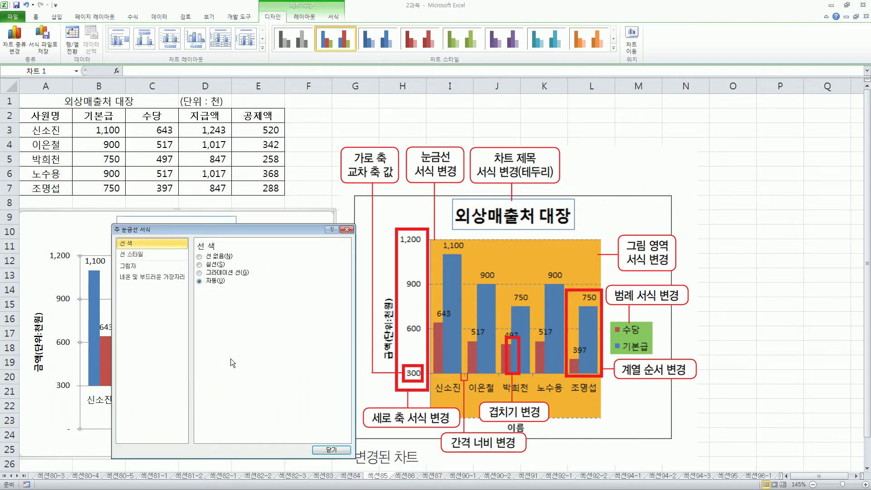
{"action": "left_click", "coordinate": [138, 255]}
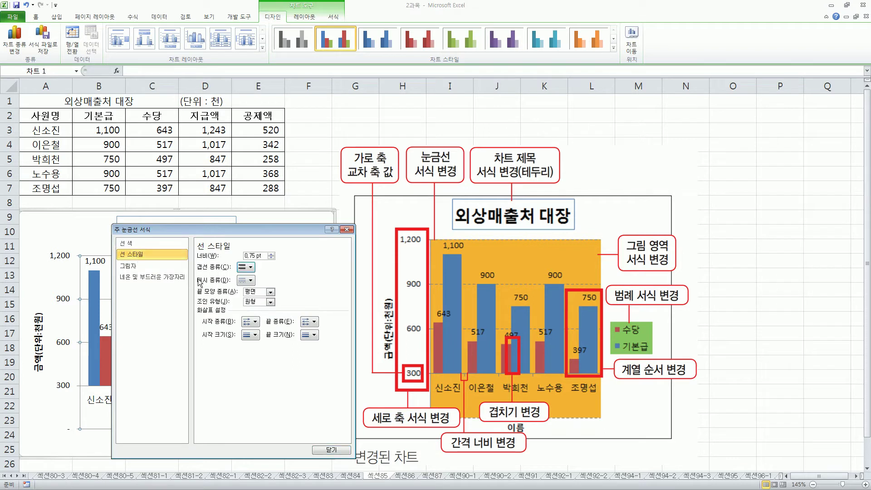
{"action": "left_click", "coordinate": [254, 280]}
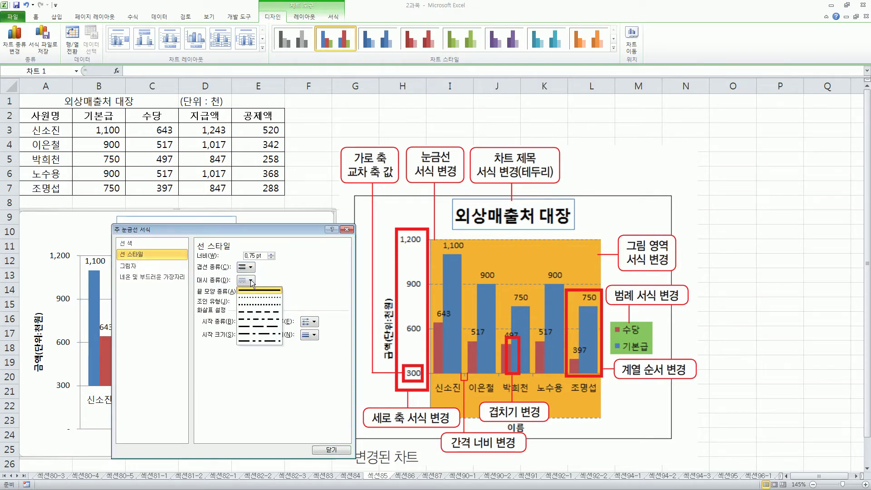
{"action": "left_click", "coordinate": [257, 313]}
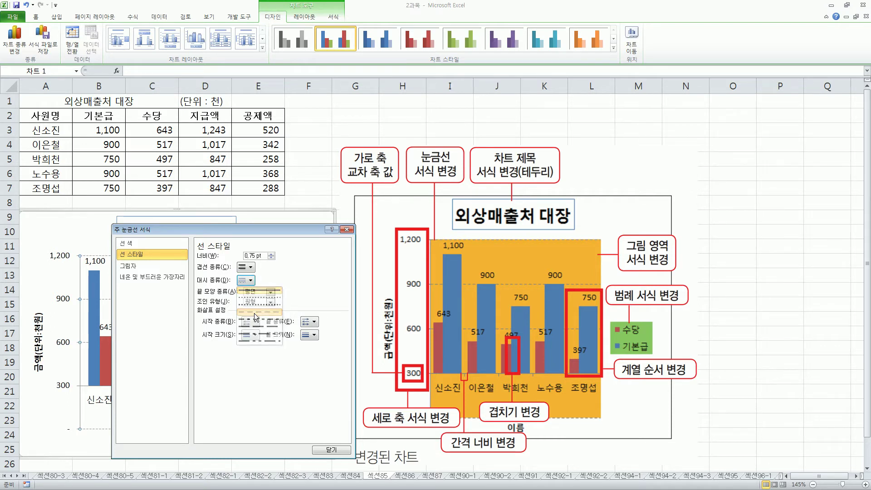
{"action": "left_click", "coordinate": [331, 450]}
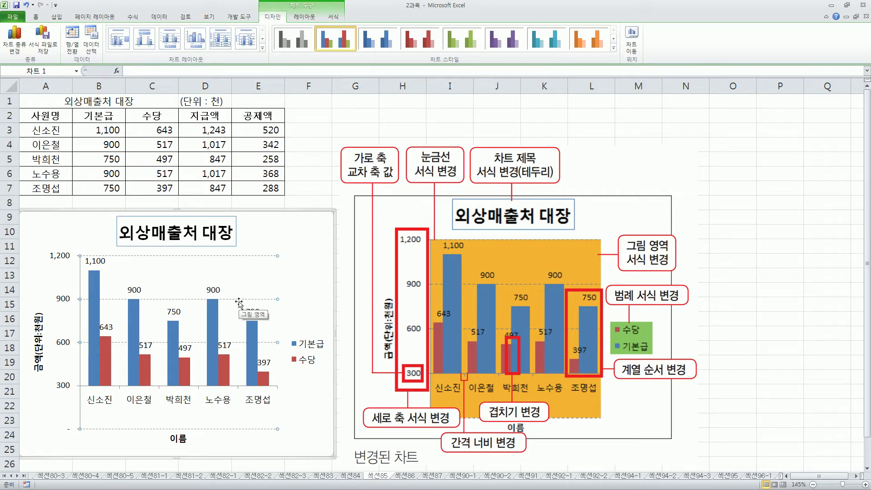
{"action": "left_click_drag", "start_coordinate": [610, 355], "coordinate": [706, 389]}
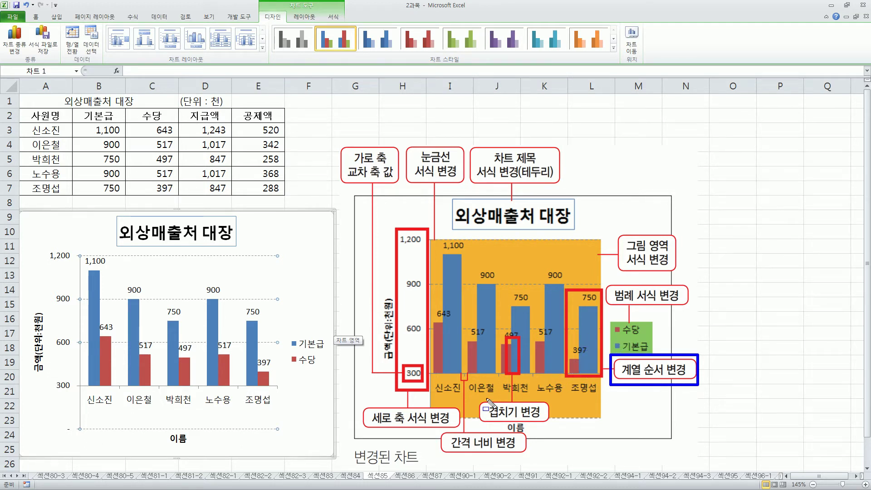
{"action": "left_click_drag", "start_coordinate": [236, 318], "coordinate": [282, 401]}
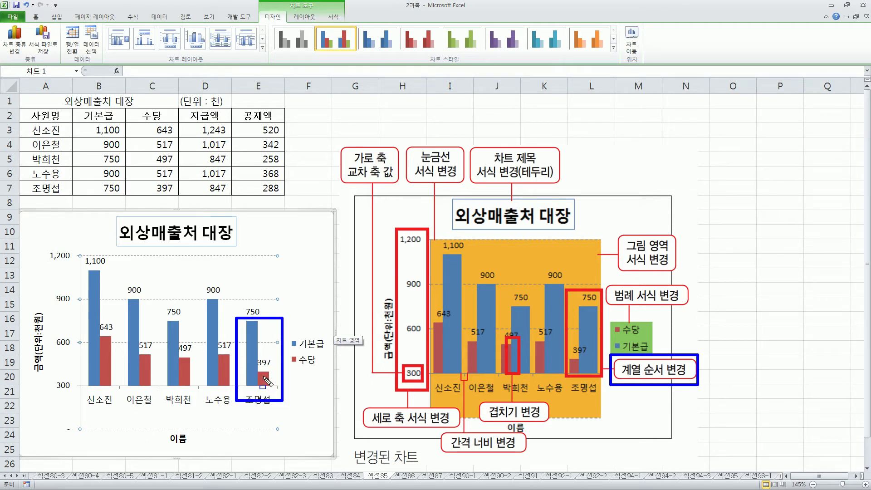
{"action": "key", "text": "Escape"}
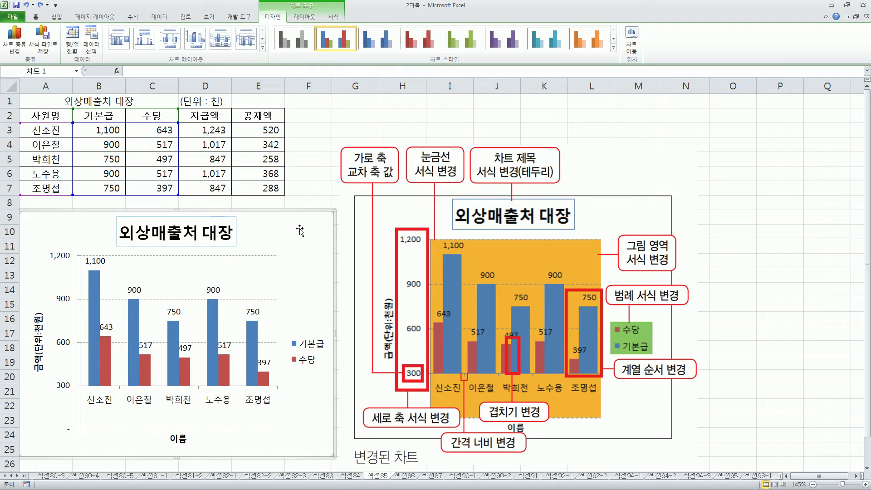
{"action": "key", "text": "ctrl+2"}
{"action": "left_click_drag", "start_coordinate": [286, 0], "coordinate": [321, 10]}
{"action": "left_click_drag", "start_coordinate": [258, 11], "coordinate": [287, 26]}
{"action": "left_click_drag", "start_coordinate": [70, 53], "coordinate": [98, 67]}
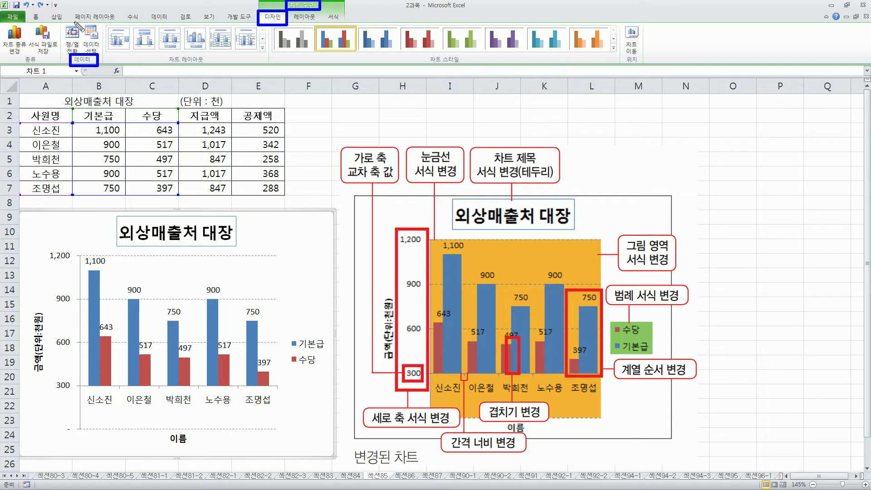
{"action": "left_click_drag", "start_coordinate": [82, 21], "coordinate": [94, 46]}
{"action": "key", "text": "Escape"}
Reorder the chart's data series so that 기본급 comes after 수당
{"action": "left_click", "coordinate": [91, 36]}
{"action": "left_click_drag", "start_coordinate": [143, 131], "coordinate": [189, 264]}
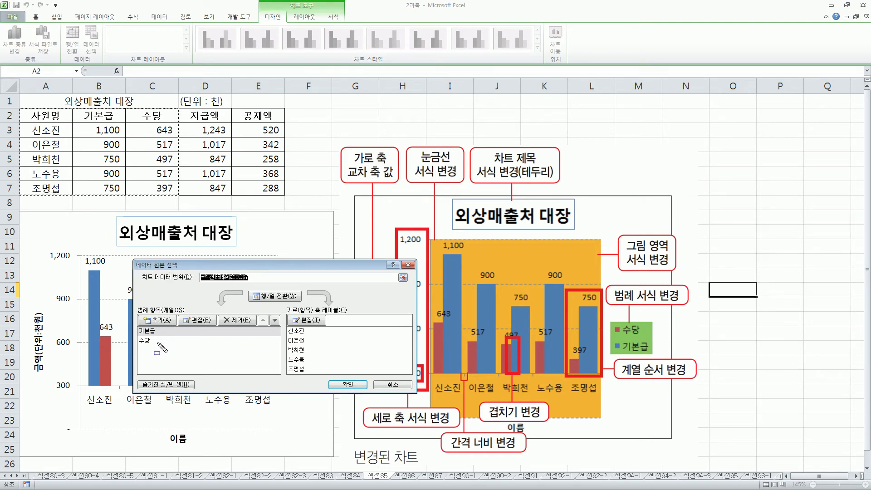
{"action": "left_click_drag", "start_coordinate": [135, 324], "coordinate": [166, 349]}
{"action": "key", "text": "Escape"}
{"action": "left_click", "coordinate": [153, 331]}
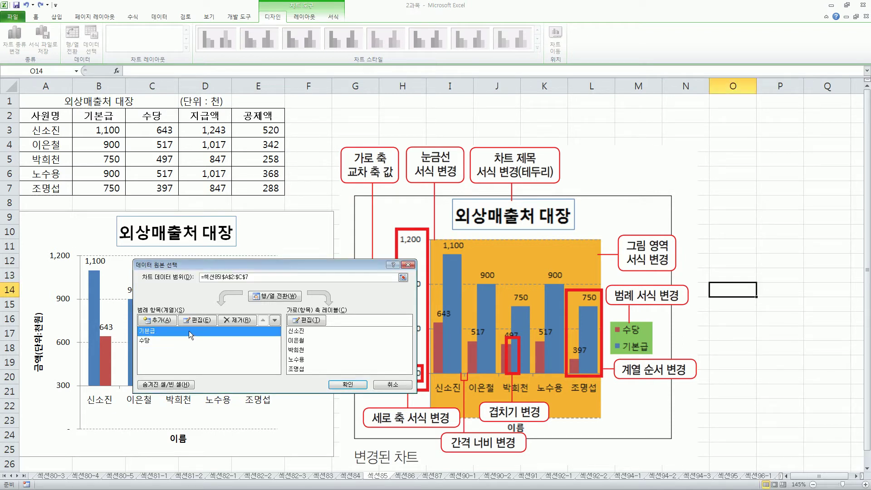
{"action": "left_click", "coordinate": [275, 320]}
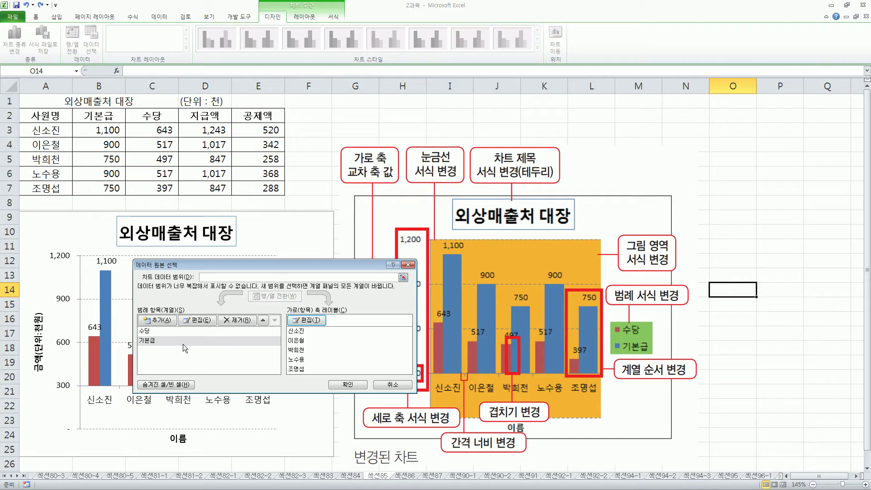
{"action": "left_click_drag", "start_coordinate": [135, 325], "coordinate": [168, 348]}
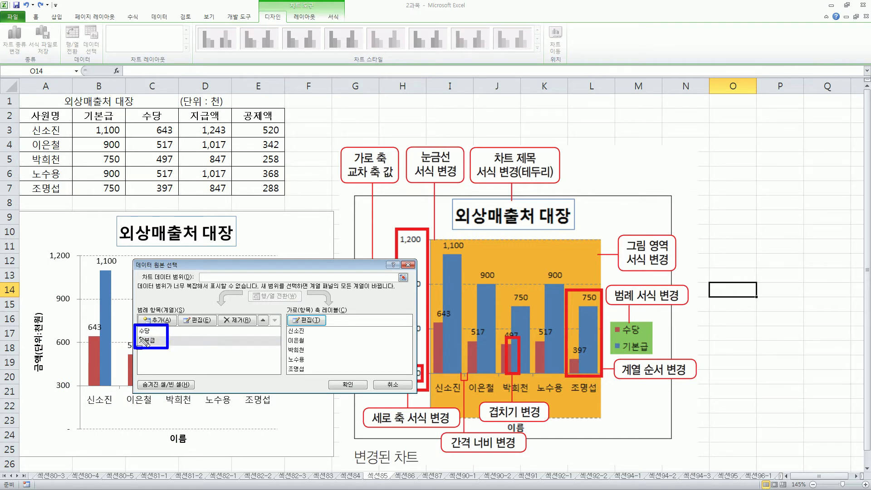
{"action": "left_click_drag", "start_coordinate": [327, 375], "coordinate": [368, 392]}
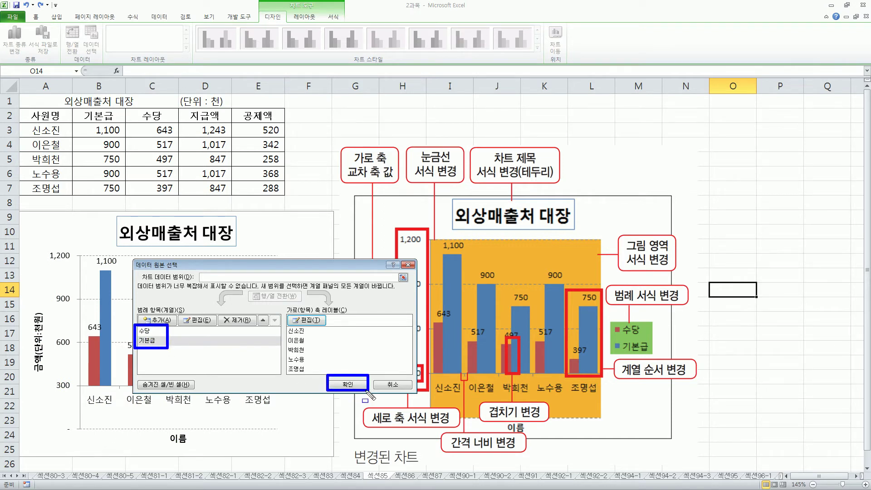
{"action": "key", "text": "Escape"}
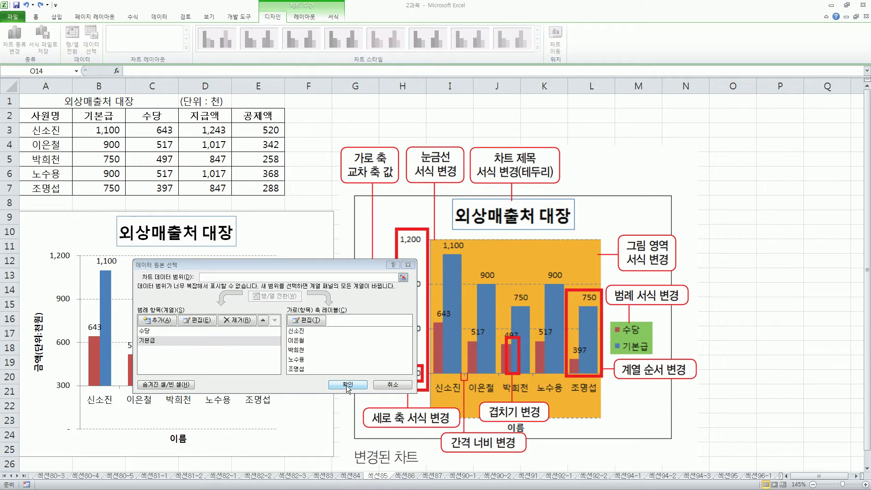
{"action": "left_click", "coordinate": [347, 385]}
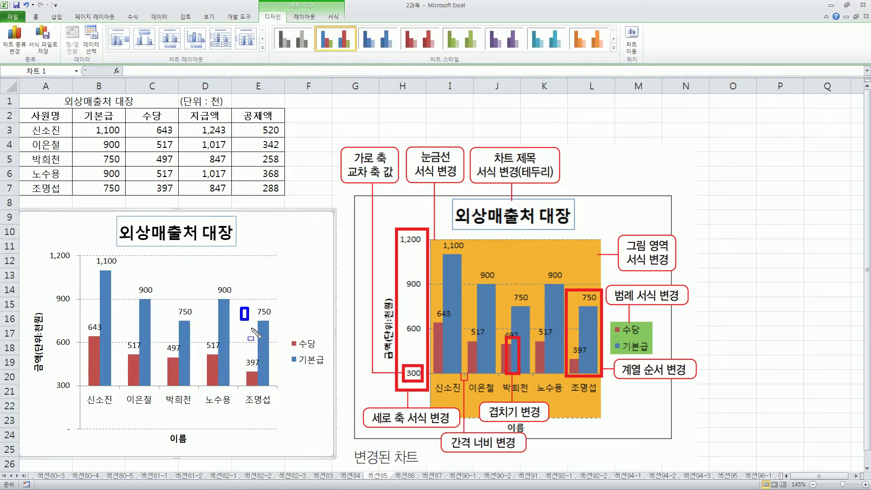
{"action": "left_click_drag", "start_coordinate": [241, 309], "coordinate": [291, 391]}
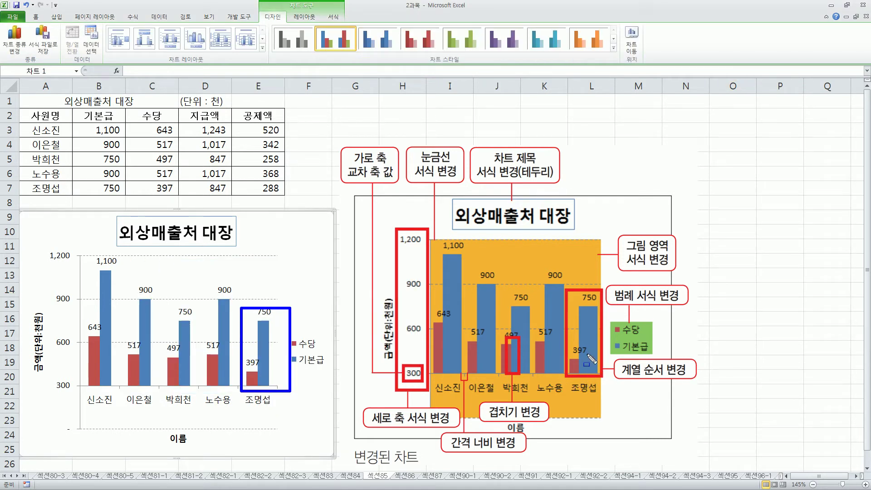
{"action": "left_click_drag", "start_coordinate": [475, 397], "coordinate": [558, 424]}
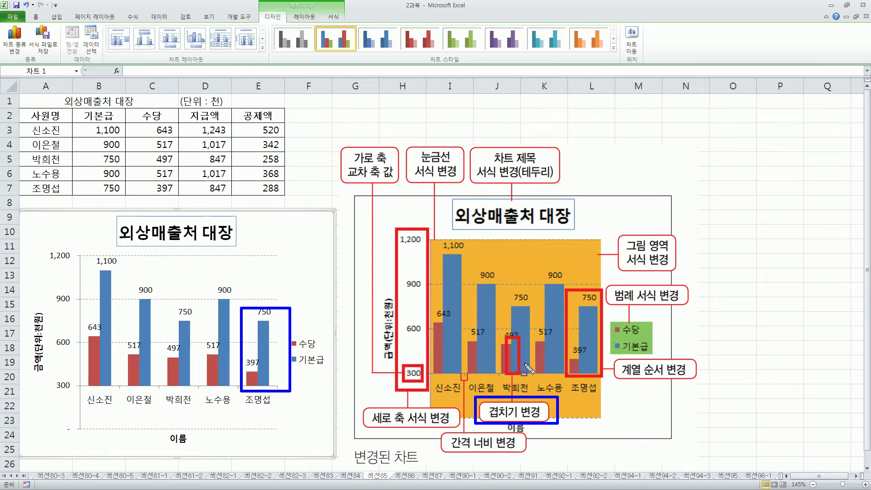
{"action": "key", "text": "e"}
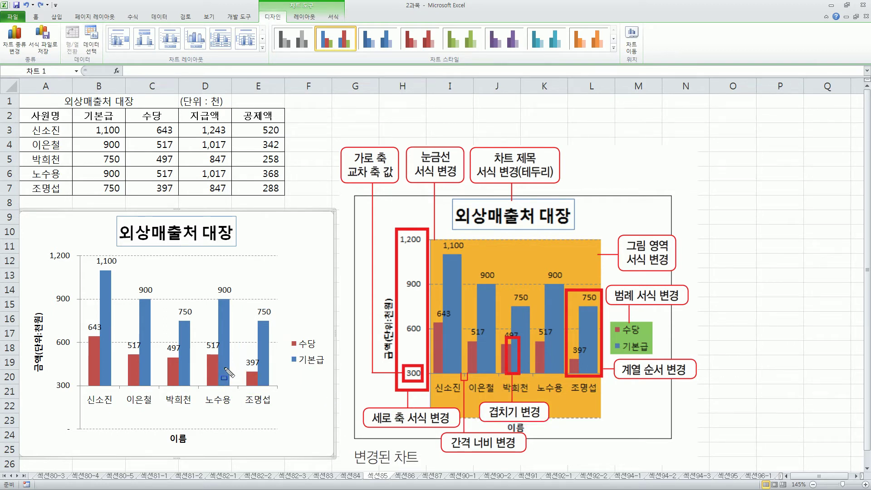
Set the series overlap of the 기본급 data series to 50% in its data series formatting options
{"action": "key", "text": "Escape"}
{"action": "left_click", "coordinate": [263, 355]}
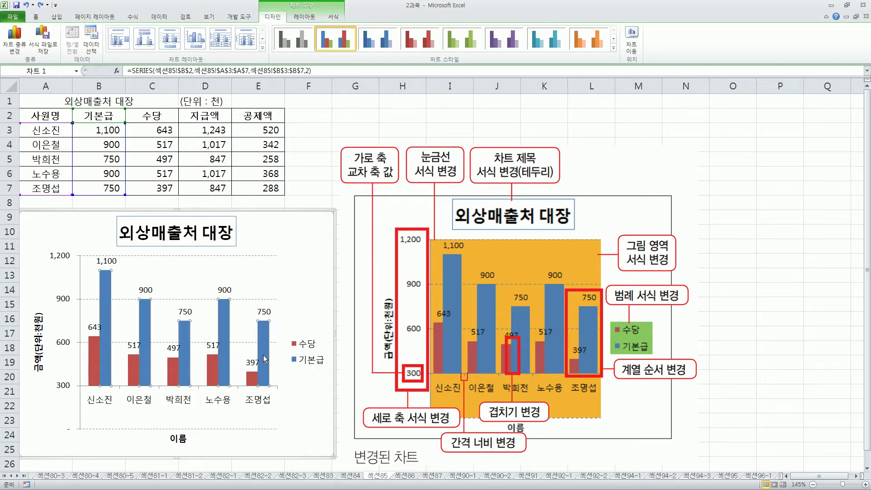
{"action": "right_click", "coordinate": [263, 355]}
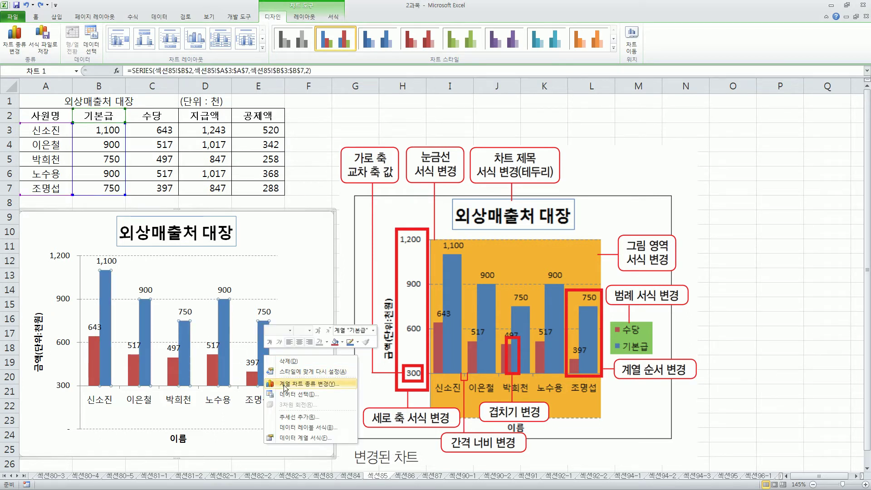
{"action": "left_click", "coordinate": [314, 439]}
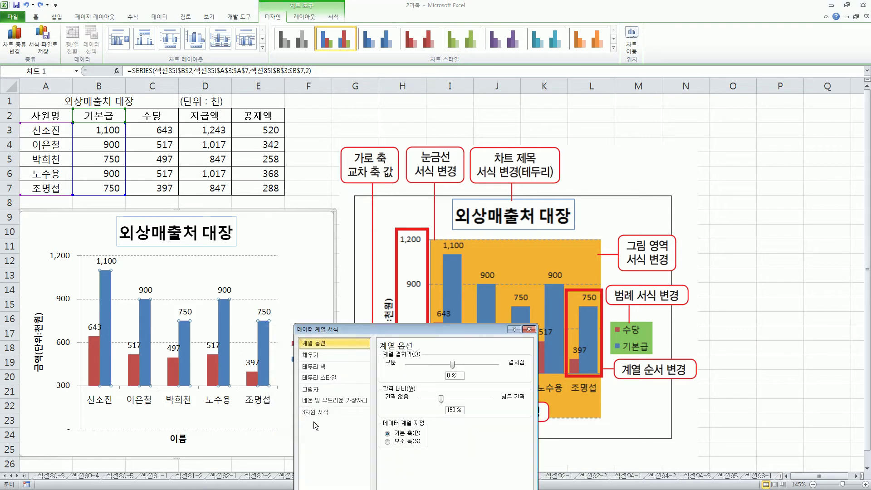
{"action": "left_click_drag", "start_coordinate": [334, 333], "coordinate": [297, 223]}
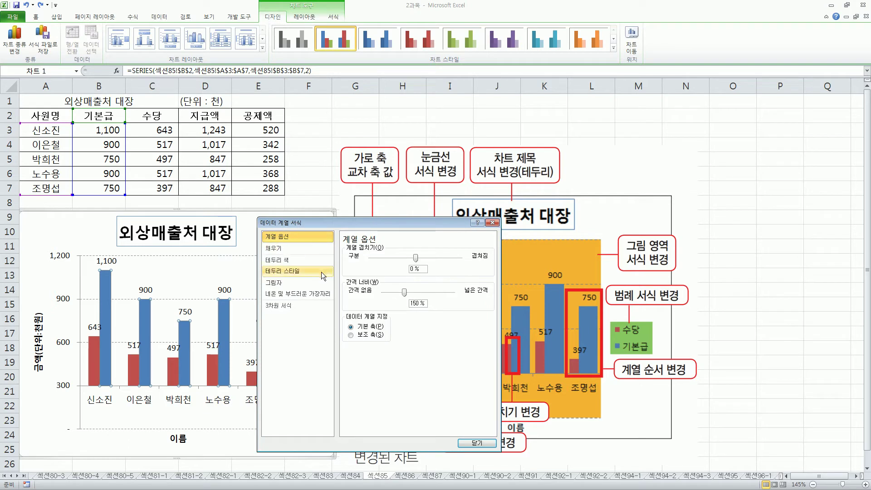
{"action": "left_click_drag", "start_coordinate": [340, 242], "coordinate": [496, 279]}
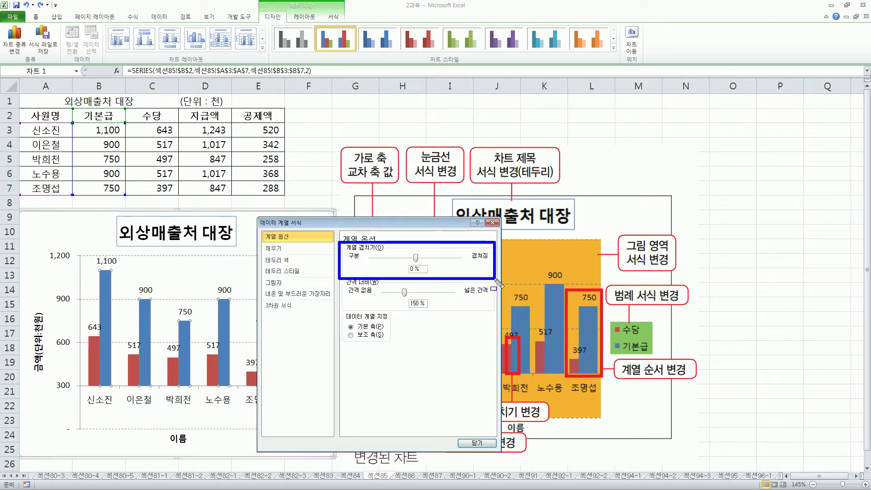
{"action": "mouse_move", "coordinate": [338, 273]}
{"action": "left_mouse_down"}
{"action": "mouse_move", "coordinate": [385, 305]}
{"action": "mouse_move", "coordinate": [467, 317]}
{"action": "mouse_move", "coordinate": [498, 313]}
{"action": "left_mouse_up"}
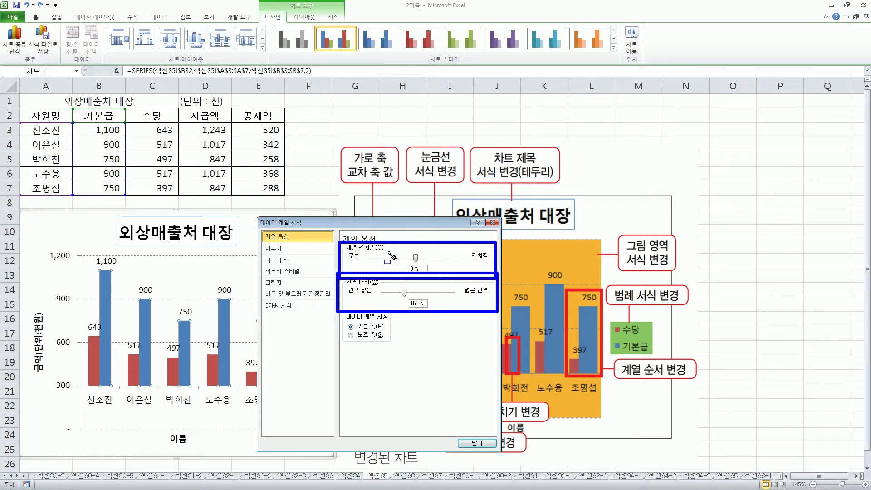
{"action": "key", "text": "Escape"}
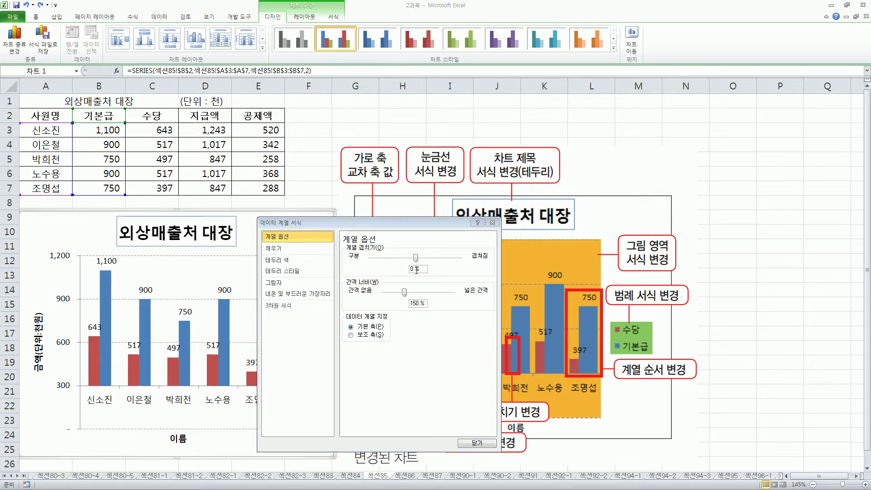
{"action": "left_click_drag", "start_coordinate": [416, 258], "coordinate": [400, 258]}
{"action": "left_click_drag", "start_coordinate": [391, 259], "coordinate": [368, 259]}
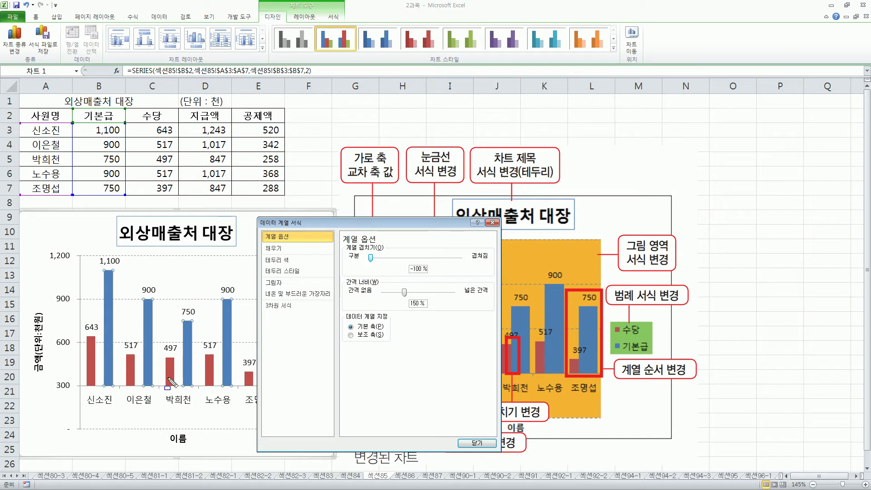
{"action": "left_click_drag", "start_coordinate": [372, 258], "coordinate": [437, 260]}
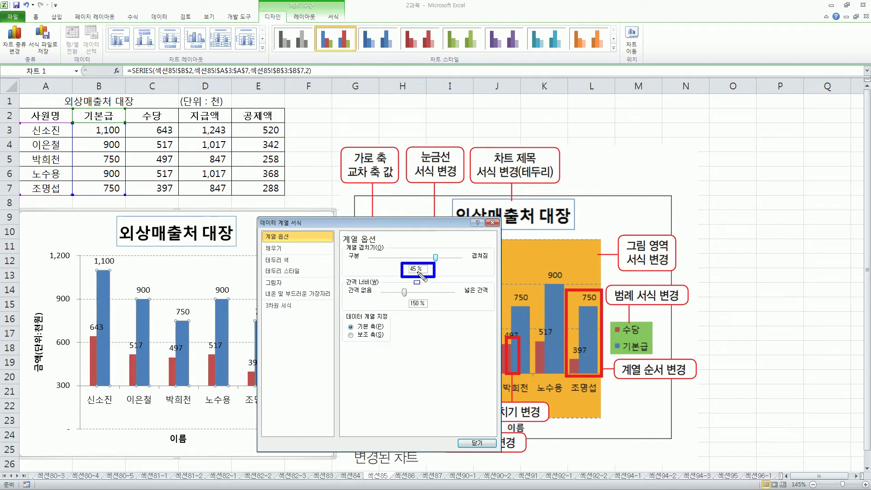
{"action": "mouse_move", "coordinate": [433, 262]}
{"action": "left_mouse_down"}
{"action": "mouse_move", "coordinate": [461, 262]}
{"action": "mouse_move", "coordinate": [371, 261]}
{"action": "mouse_move", "coordinate": [460, 262]}
{"action": "mouse_move", "coordinate": [440, 261]}
{"action": "left_mouse_up"}
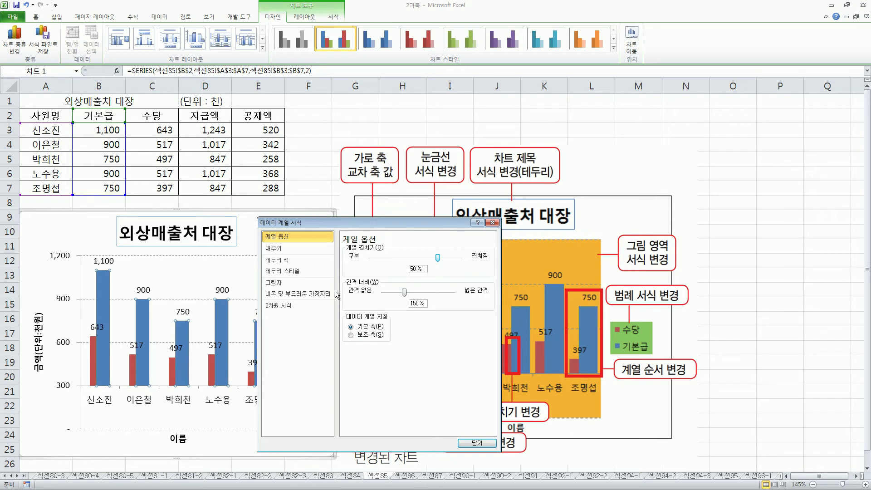
{"action": "left_click", "coordinate": [206, 399]}
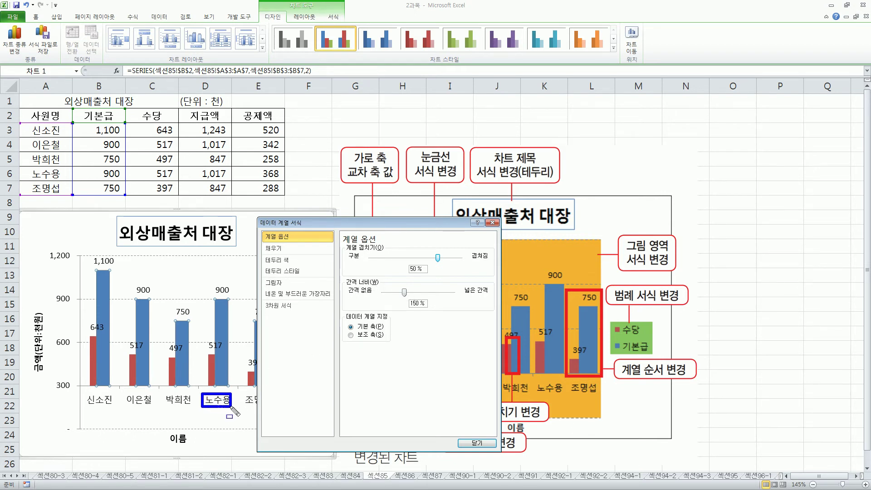
{"action": "mouse_move", "coordinate": [198, 282]}
{"action": "left_mouse_down"}
{"action": "mouse_move", "coordinate": [217, 357]}
{"action": "mouse_move", "coordinate": [242, 395]}
{"action": "left_mouse_up"}
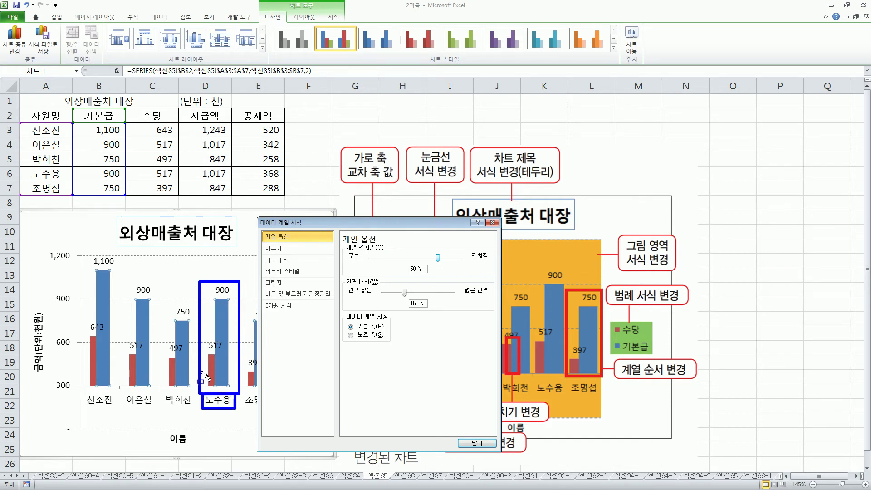
{"action": "mouse_move", "coordinate": [203, 371]}
{"action": "left_mouse_down"}
{"action": "mouse_move", "coordinate": [208, 381]}
{"action": "mouse_move", "coordinate": [236, 380]}
{"action": "left_mouse_up"}
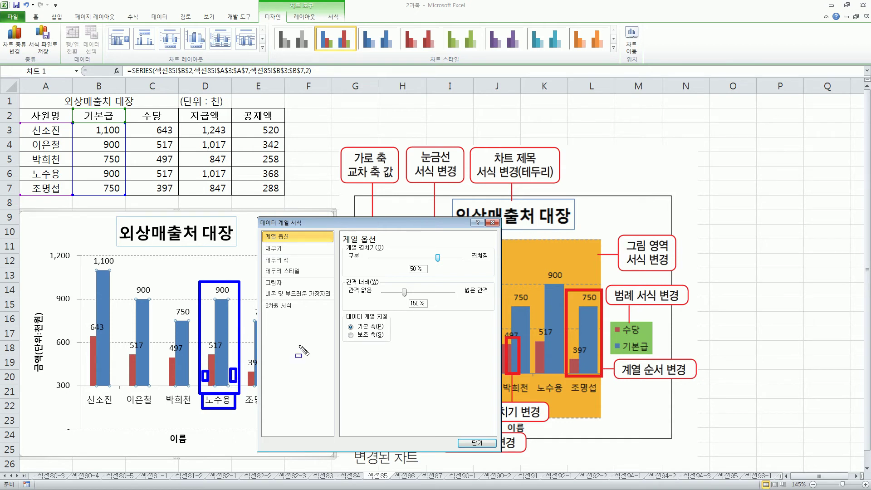
{"action": "key", "text": "Escape"}
Try gap widths of 500% and 0% on the 기본급 series to compare the column spacing
{"action": "left_click_drag", "start_coordinate": [405, 296], "coordinate": [480, 303]}
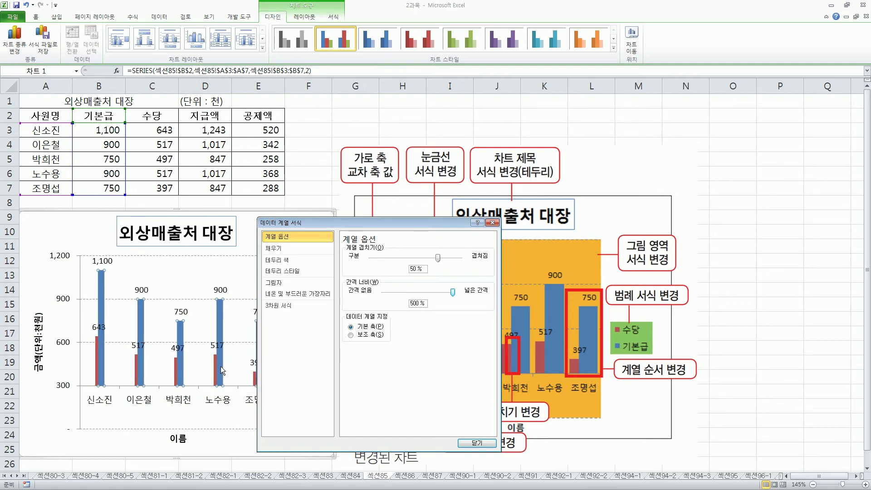
{"action": "left_click_drag", "start_coordinate": [459, 294], "coordinate": [348, 298]}
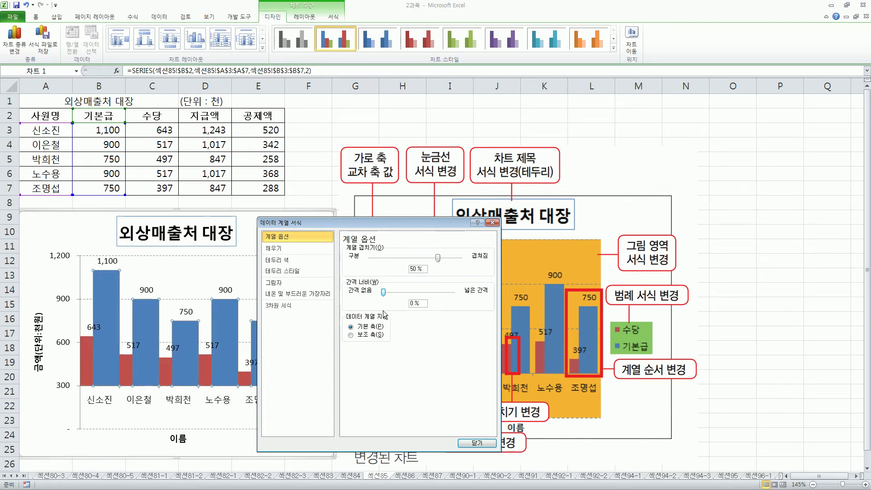
{"action": "left_click_drag", "start_coordinate": [385, 292], "coordinate": [504, 294]}
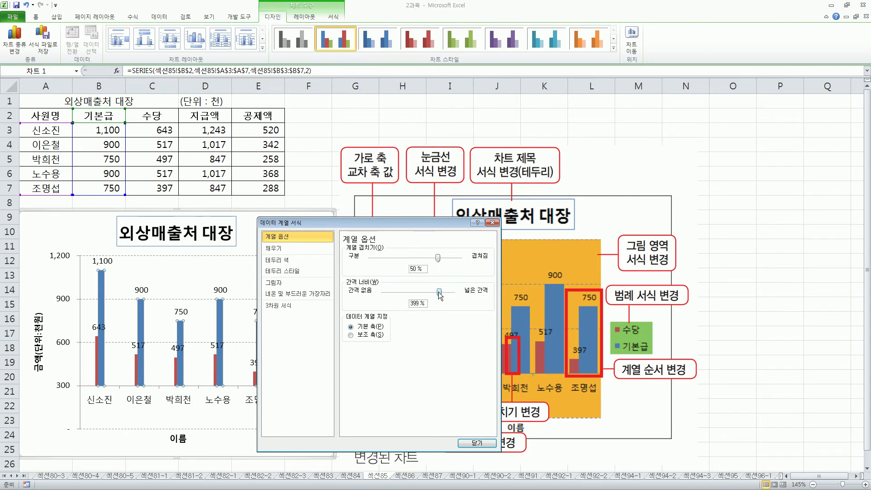
{"action": "left_click_drag", "start_coordinate": [440, 296], "coordinate": [414, 298]}
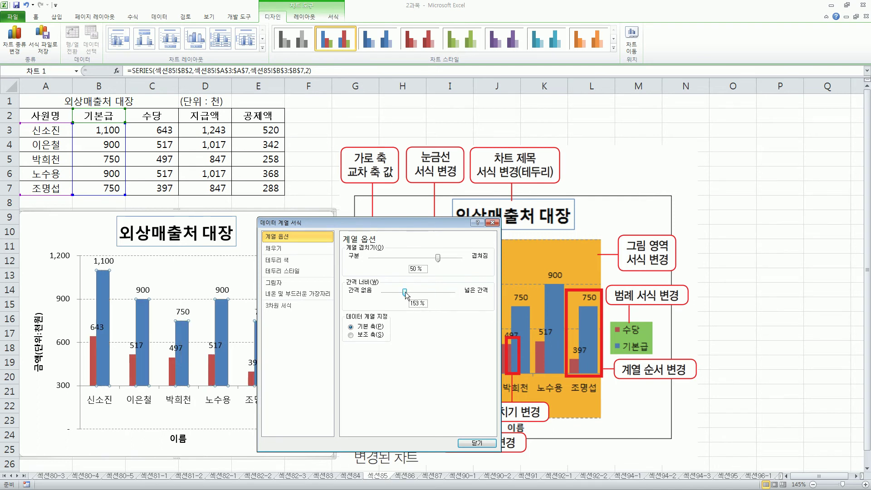
Set the gap width of the 기본급 series to 30% and close the data series formatting
{"action": "left_click_drag", "start_coordinate": [406, 295], "coordinate": [391, 292]}
{"action": "left_click_drag", "start_coordinate": [401, 221], "coordinate": [405, 102]}
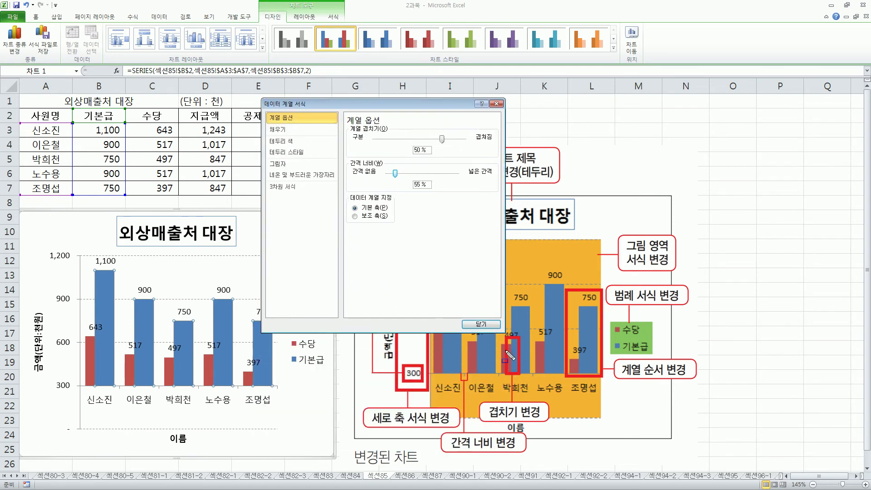
{"action": "left_click_drag", "start_coordinate": [394, 174], "coordinate": [391, 173]}
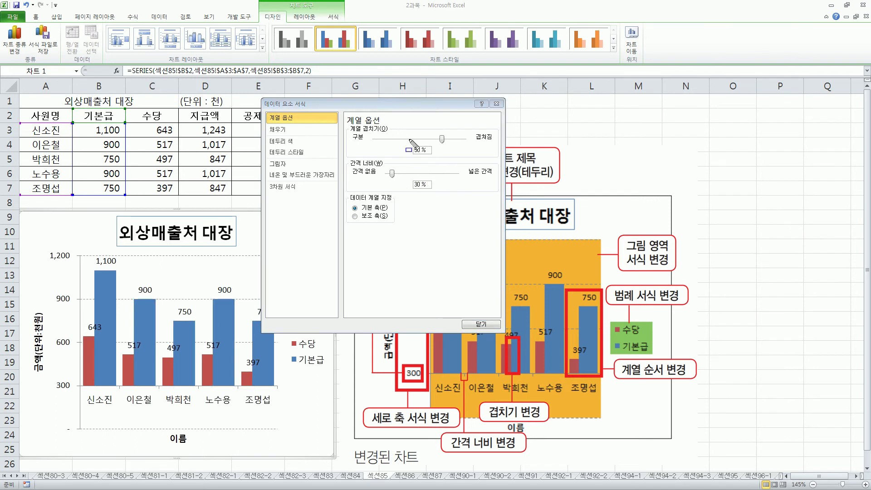
{"action": "mouse_move", "coordinate": [407, 139]}
{"action": "left_mouse_down"}
{"action": "mouse_move", "coordinate": [438, 157]}
{"action": "mouse_move", "coordinate": [456, 197]}
{"action": "left_mouse_up"}
{"action": "key", "text": "Escape"}
{"action": "left_click", "coordinate": [481, 324]}
{"action": "mouse_move", "coordinate": [613, 228]}
{"action": "left_mouse_down"}
{"action": "mouse_move", "coordinate": [630, 257]}
{"action": "mouse_move", "coordinate": [692, 282]}
{"action": "mouse_move", "coordinate": [684, 273]}
{"action": "left_mouse_up"}
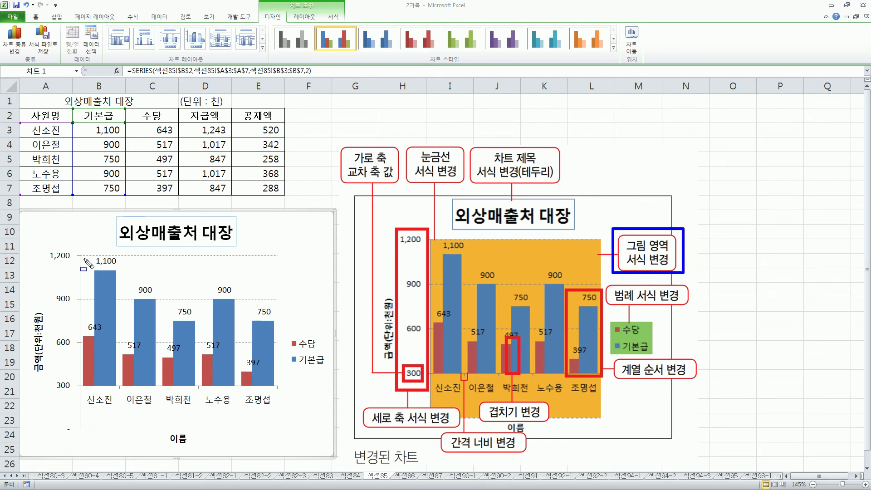
{"action": "mouse_move", "coordinate": [80, 256]}
{"action": "left_mouse_down"}
{"action": "mouse_move", "coordinate": [95, 305]}
{"action": "mouse_move", "coordinate": [242, 439]}
{"action": "mouse_move", "coordinate": [285, 441]}
{"action": "mouse_move", "coordinate": [281, 431]}
{"action": "left_mouse_up"}
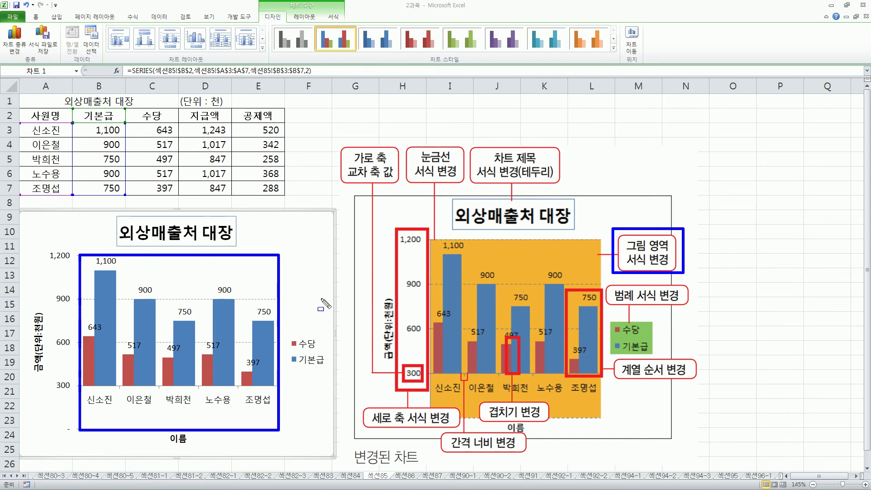
{"action": "key", "text": "Escape"}
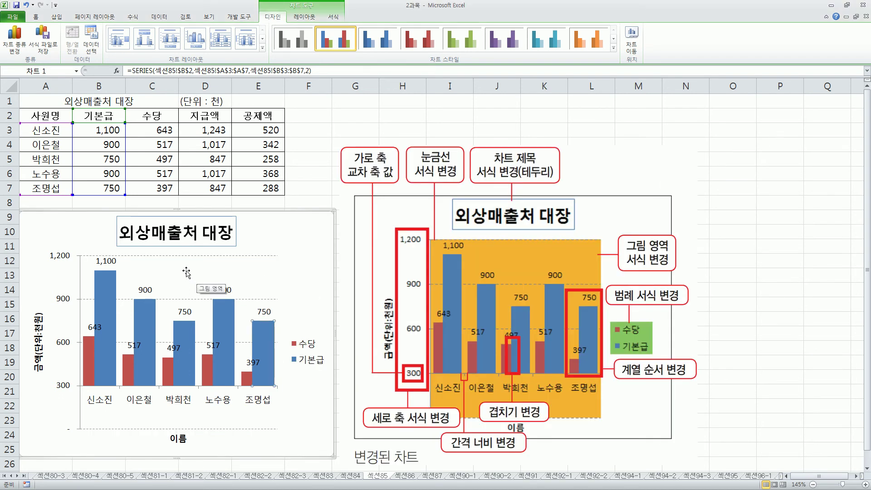
Give the chart's plot area a solid fill in the standard orange color
{"action": "left_click", "coordinate": [186, 272]}
{"action": "right_click", "coordinate": [186, 271]}
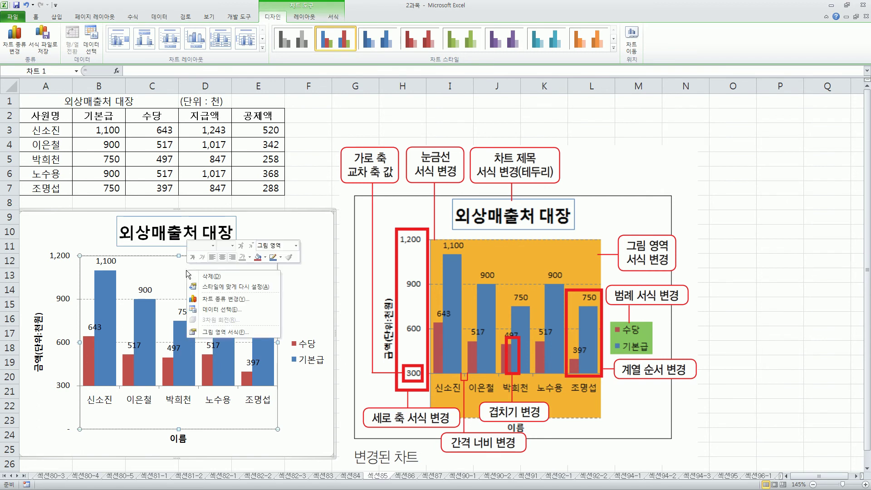
{"action": "left_click", "coordinate": [234, 332]}
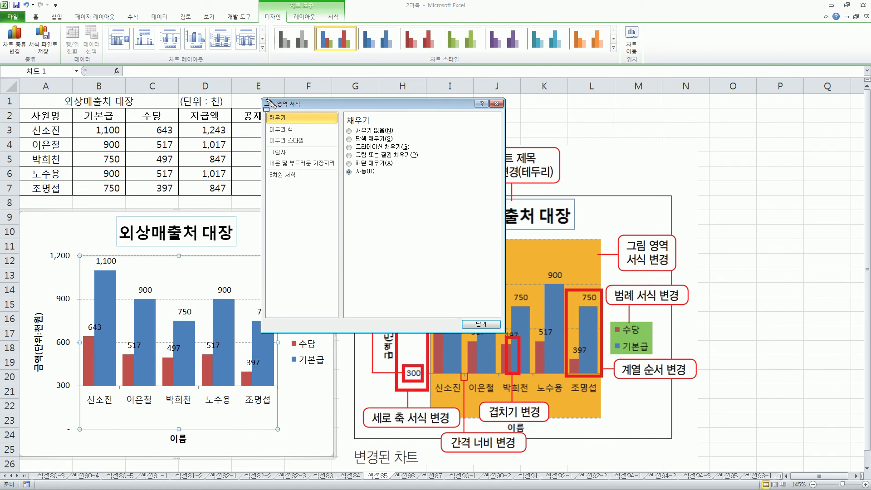
{"action": "left_click_drag", "start_coordinate": [268, 112], "coordinate": [288, 122]}
{"action": "left_click_drag", "start_coordinate": [344, 132], "coordinate": [390, 144]}
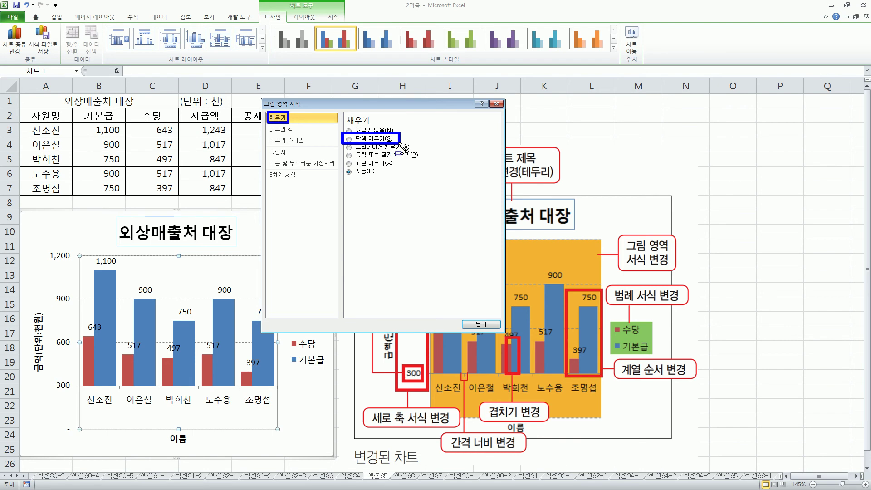
{"action": "key", "text": "Escape"}
{"action": "left_click", "coordinate": [350, 139]}
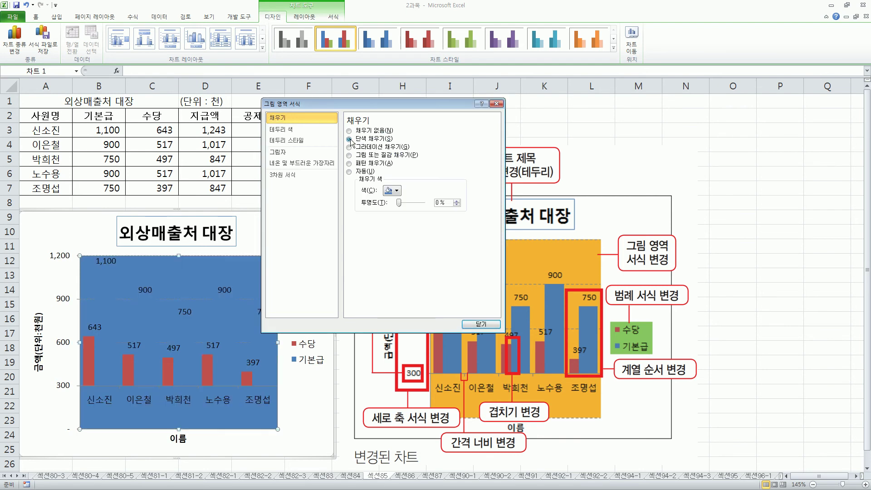
{"action": "left_click", "coordinate": [398, 191]}
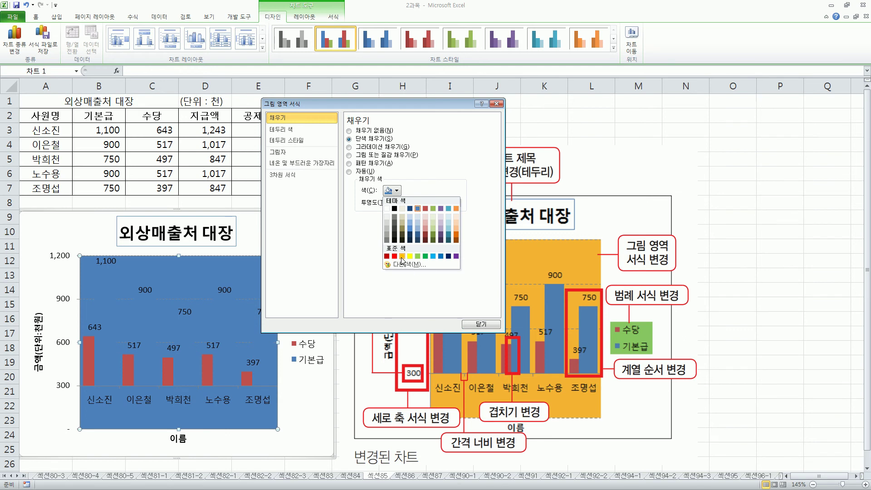
{"action": "left_click", "coordinate": [402, 257]}
{"action": "left_click", "coordinate": [480, 325]}
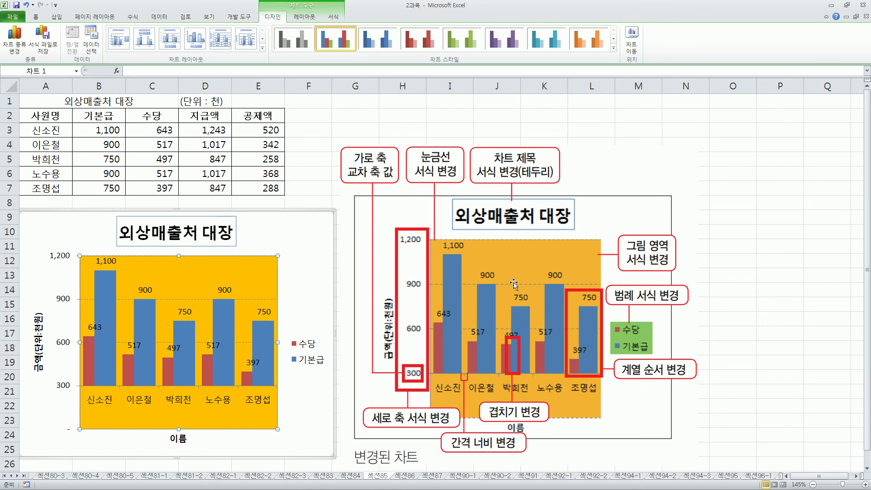
{"action": "mouse_move", "coordinate": [607, 278]}
{"action": "left_mouse_down"}
{"action": "mouse_move", "coordinate": [610, 305]}
{"action": "mouse_move", "coordinate": [701, 312]}
{"action": "mouse_move", "coordinate": [693, 310]}
{"action": "left_mouse_up"}
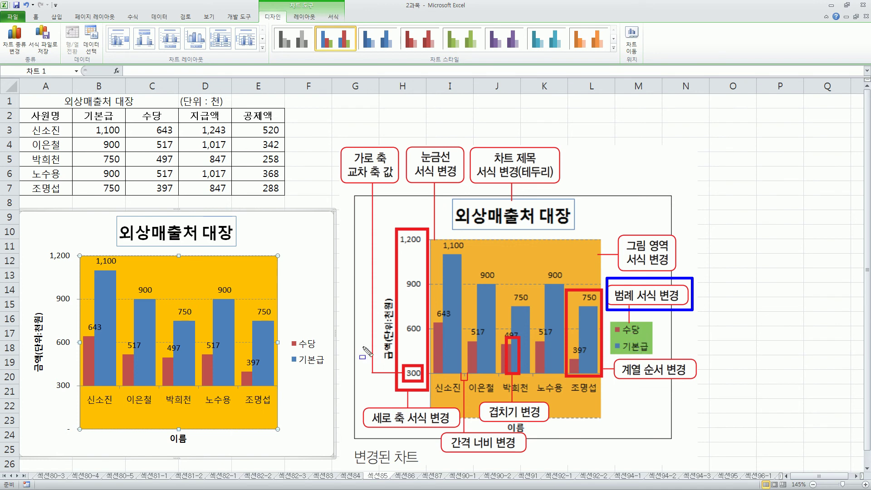
{"action": "left_click_drag", "start_coordinate": [287, 330], "coordinate": [328, 379]}
{"action": "key", "text": "Escape"}
Give the chart's legend a solid fill in the standard light green color
{"action": "left_click", "coordinate": [306, 346]}
{"action": "right_click", "coordinate": [300, 352]}
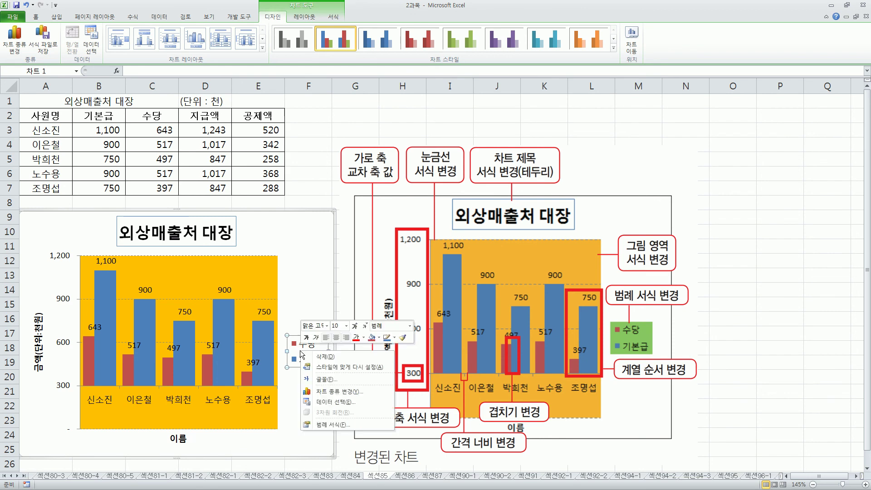
{"action": "left_click", "coordinate": [333, 425]}
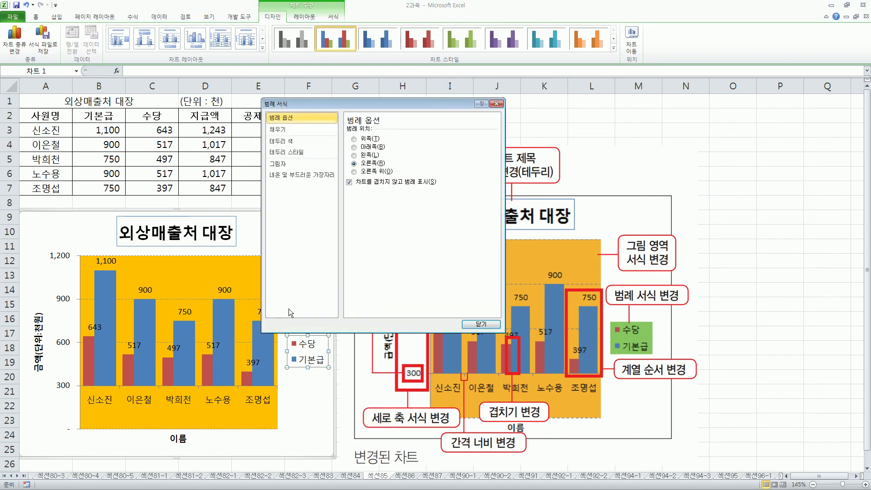
{"action": "left_click_drag", "start_coordinate": [268, 125], "coordinate": [292, 135]}
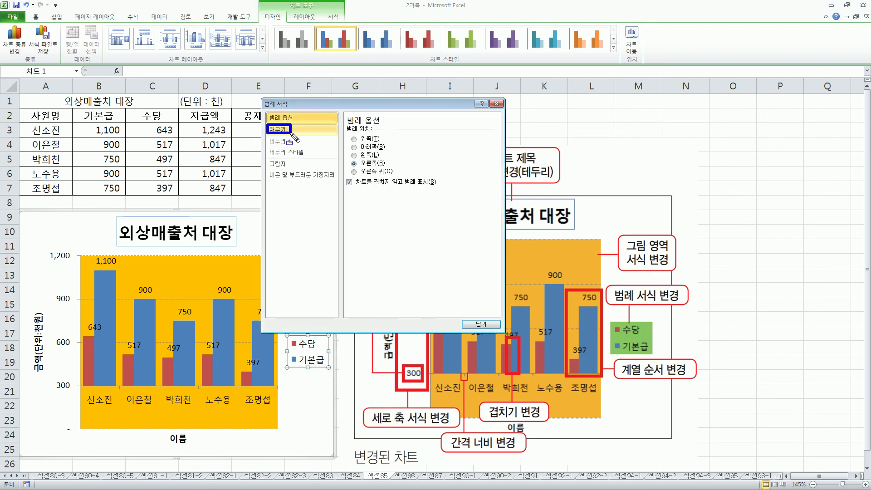
{"action": "left_click", "coordinate": [282, 129]}
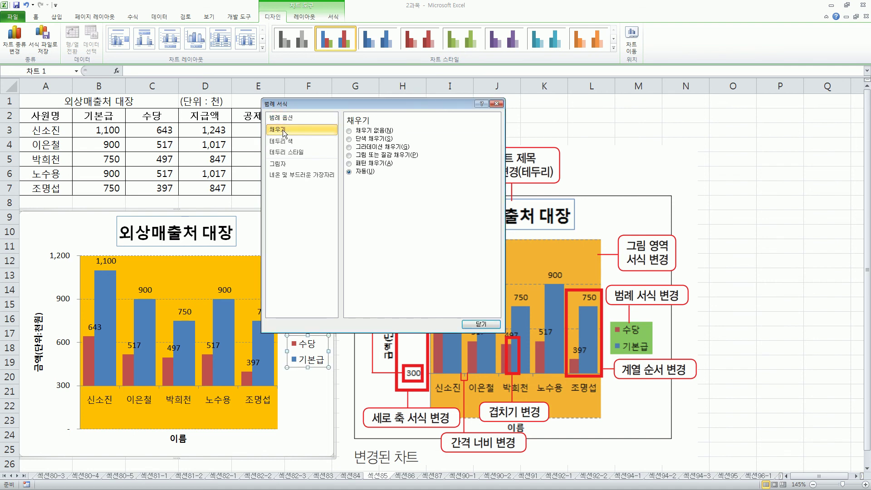
{"action": "left_click", "coordinate": [349, 139]}
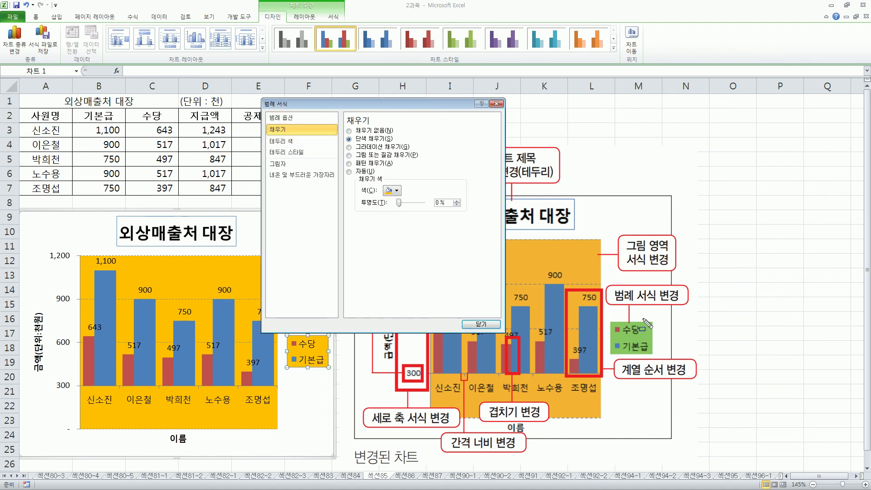
{"action": "left_click", "coordinate": [397, 191]}
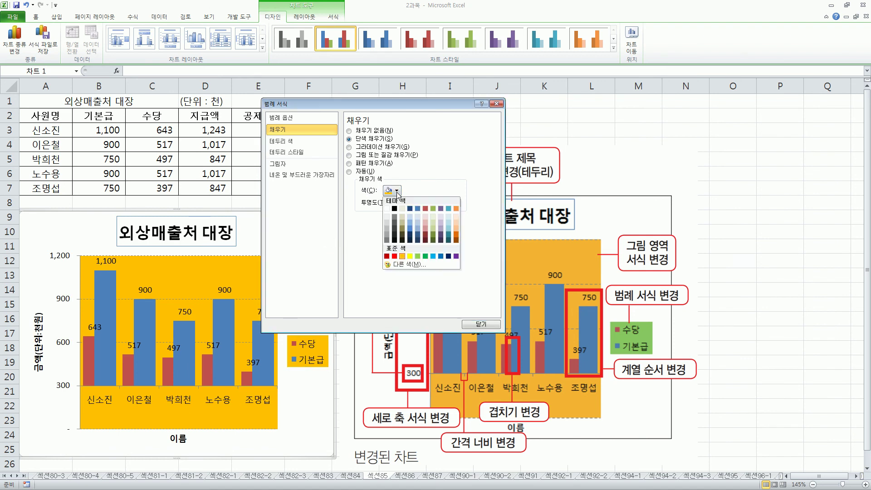
{"action": "left_click", "coordinate": [418, 256]}
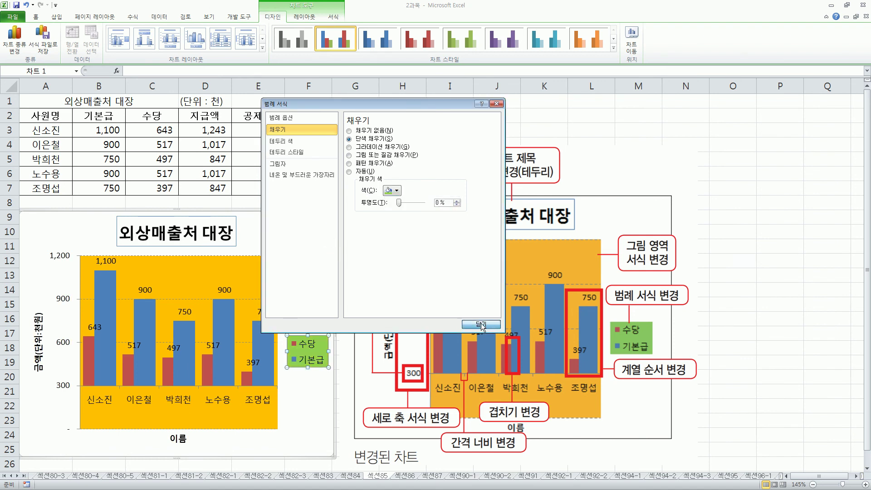
{"action": "left_click", "coordinate": [481, 324]}
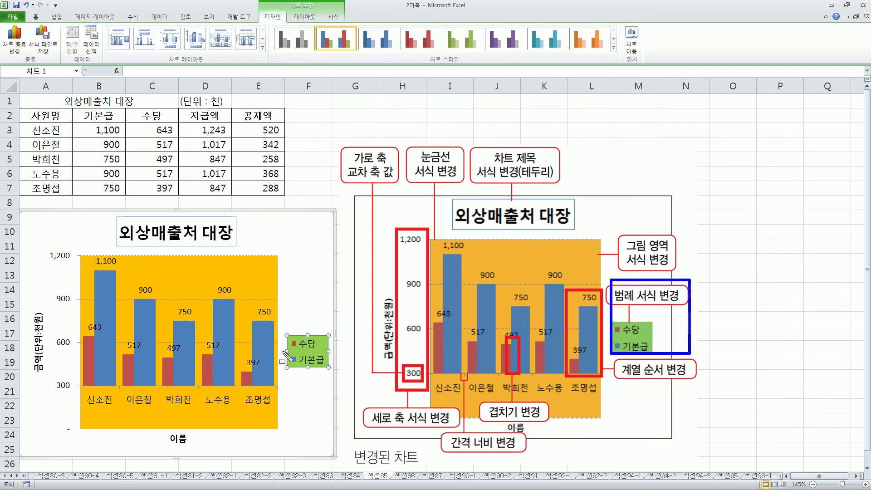
{"action": "left_click_drag", "start_coordinate": [283, 324], "coordinate": [357, 382]}
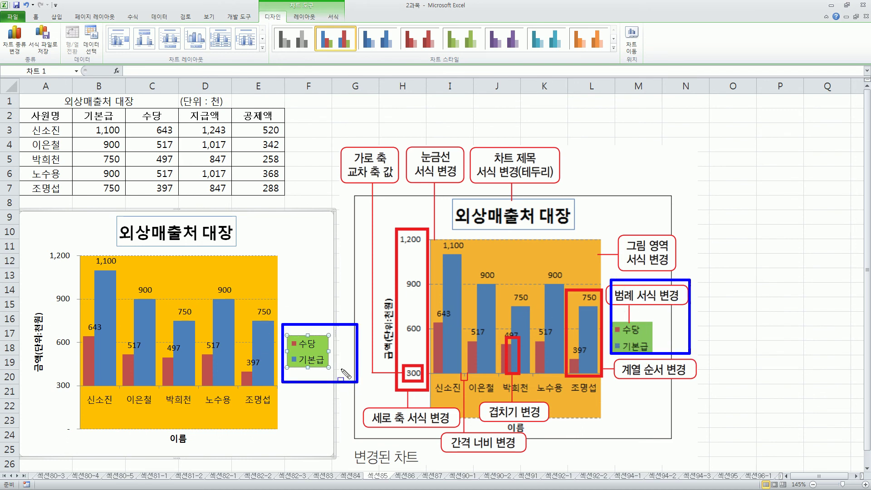
{"action": "key", "text": "Escape"}
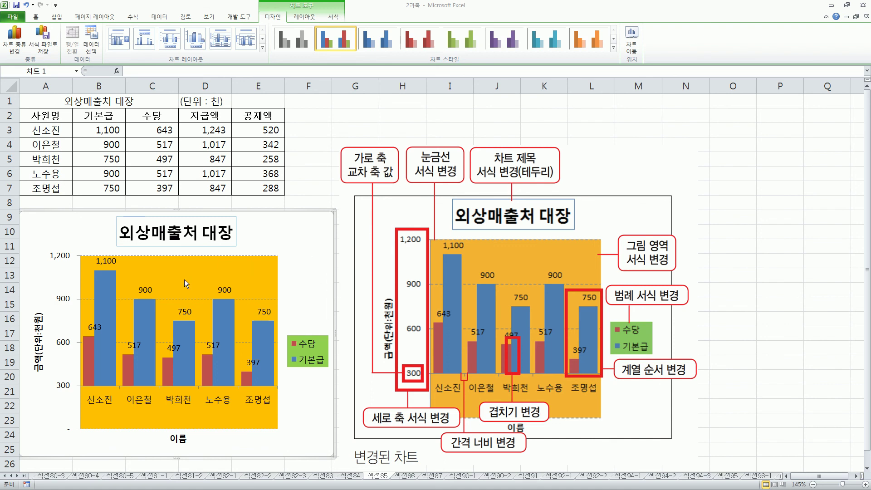
{"action": "mouse_move", "coordinate": [42, 225]}
{"action": "left_mouse_down"}
{"action": "mouse_move", "coordinate": [235, 428]}
{"action": "mouse_move", "coordinate": [282, 435]}
{"action": "left_mouse_up"}
{"action": "mouse_move", "coordinate": [372, 214]}
{"action": "left_mouse_down"}
{"action": "mouse_move", "coordinate": [612, 489]}
{"action": "mouse_move", "coordinate": [656, 417]}
{"action": "left_mouse_up"}
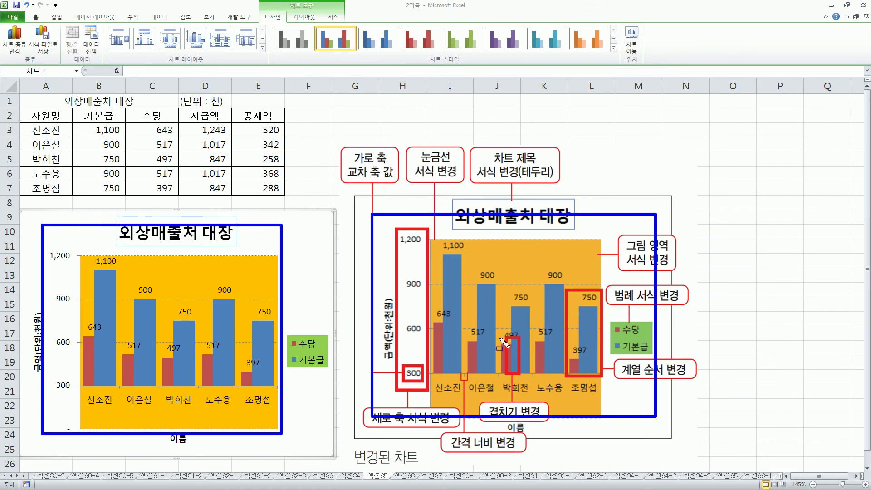